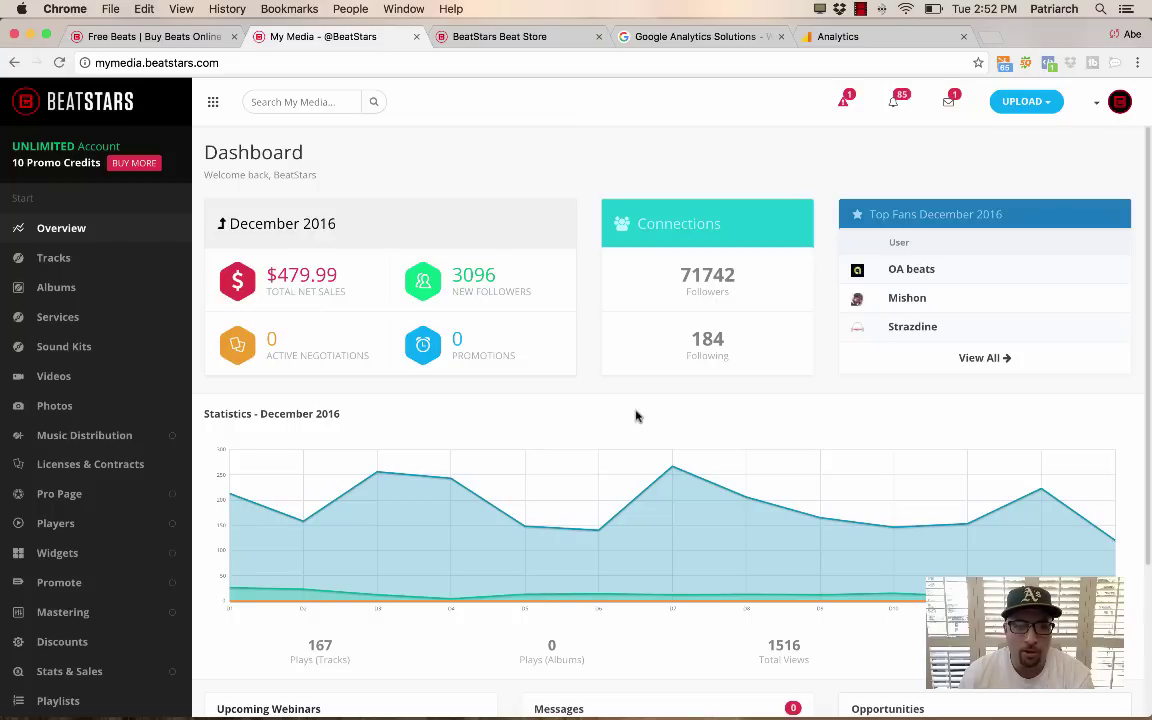
Check the Google Analytics ID fields in Pro Page and Blaze Classic Player settings, then open Analytics Solutions
left_click(59, 495)
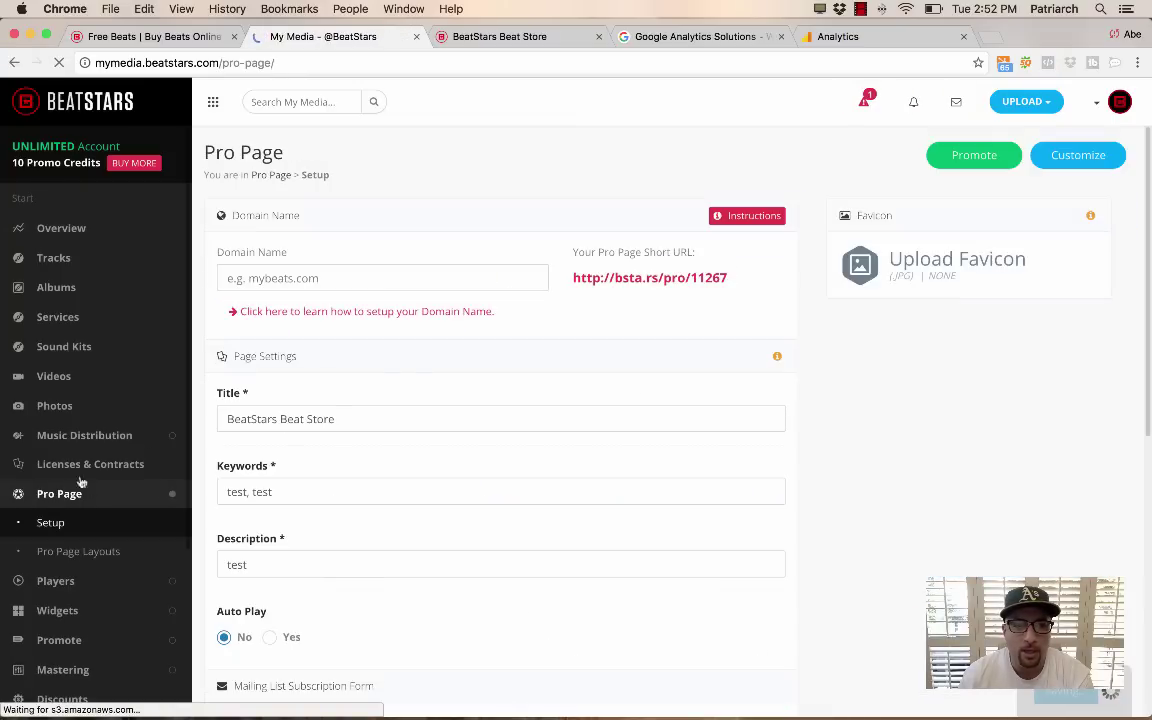
scroll(460, 450, "down", 5)
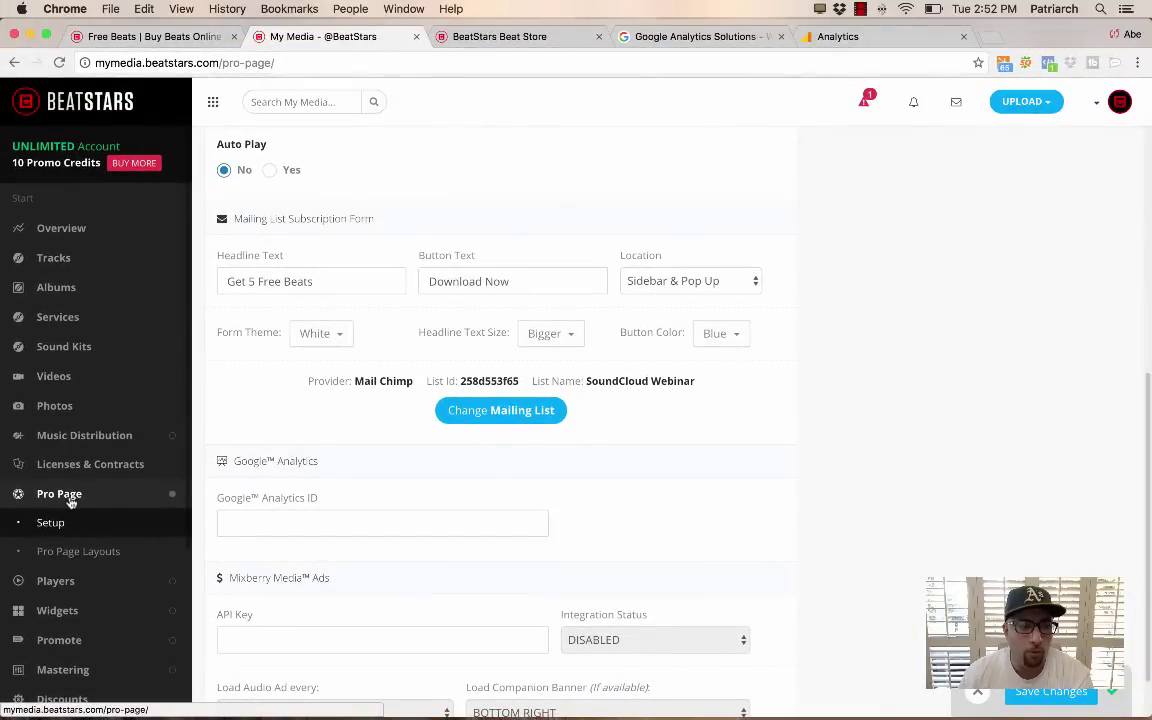
left_click(77, 584)
left_click(89, 566)
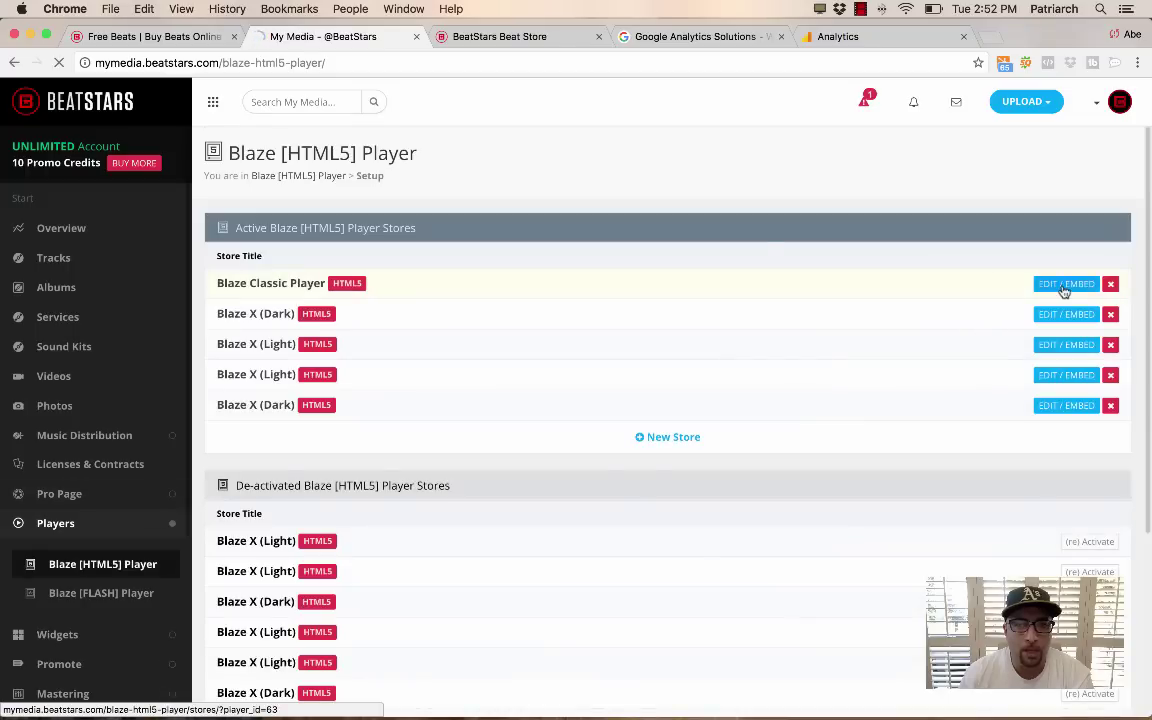
left_click(1065, 288)
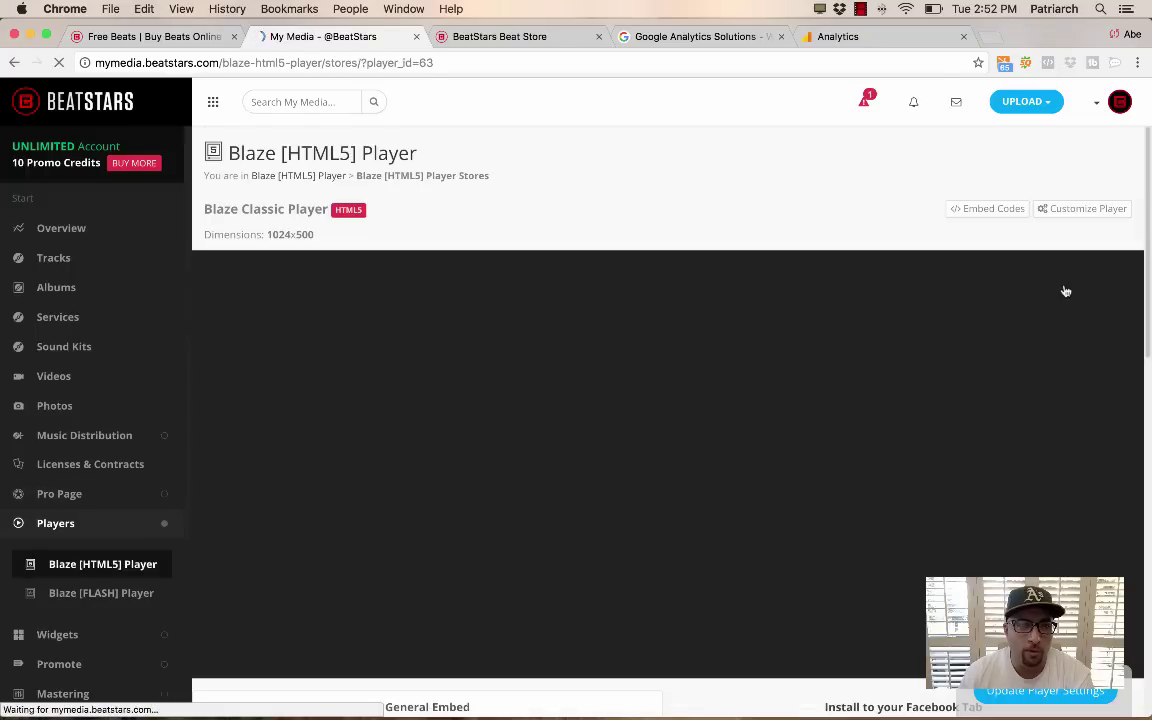
scroll(252, 360, "down", 10)
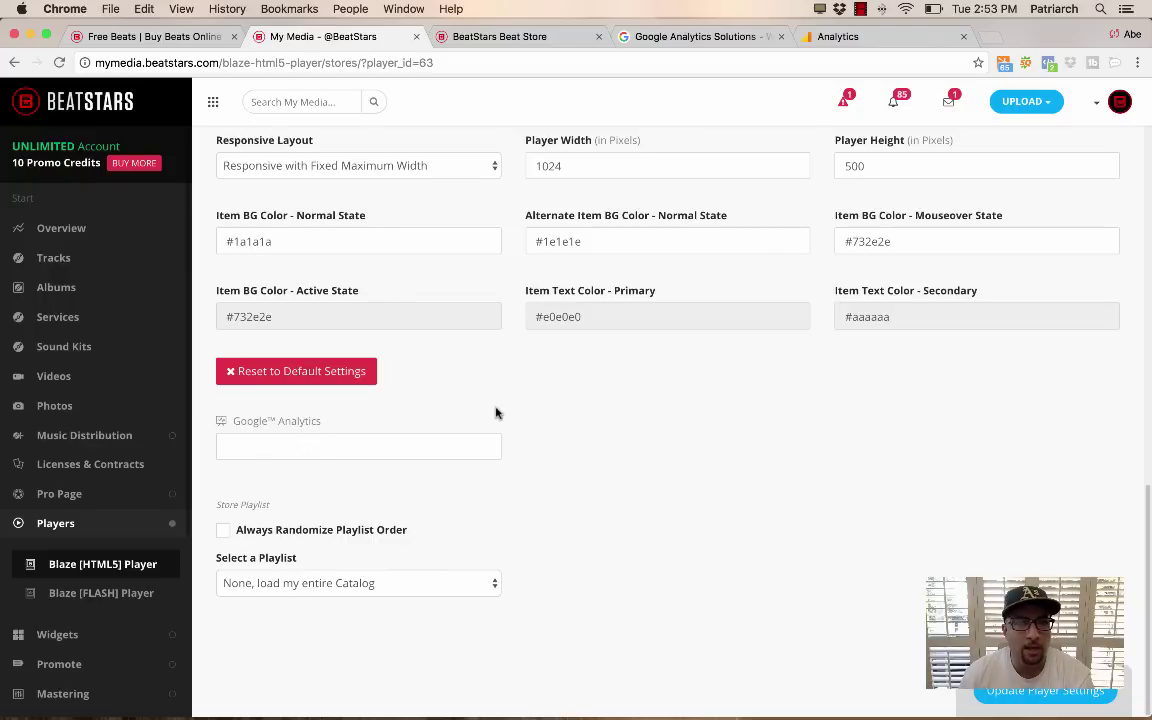
left_click(697, 38)
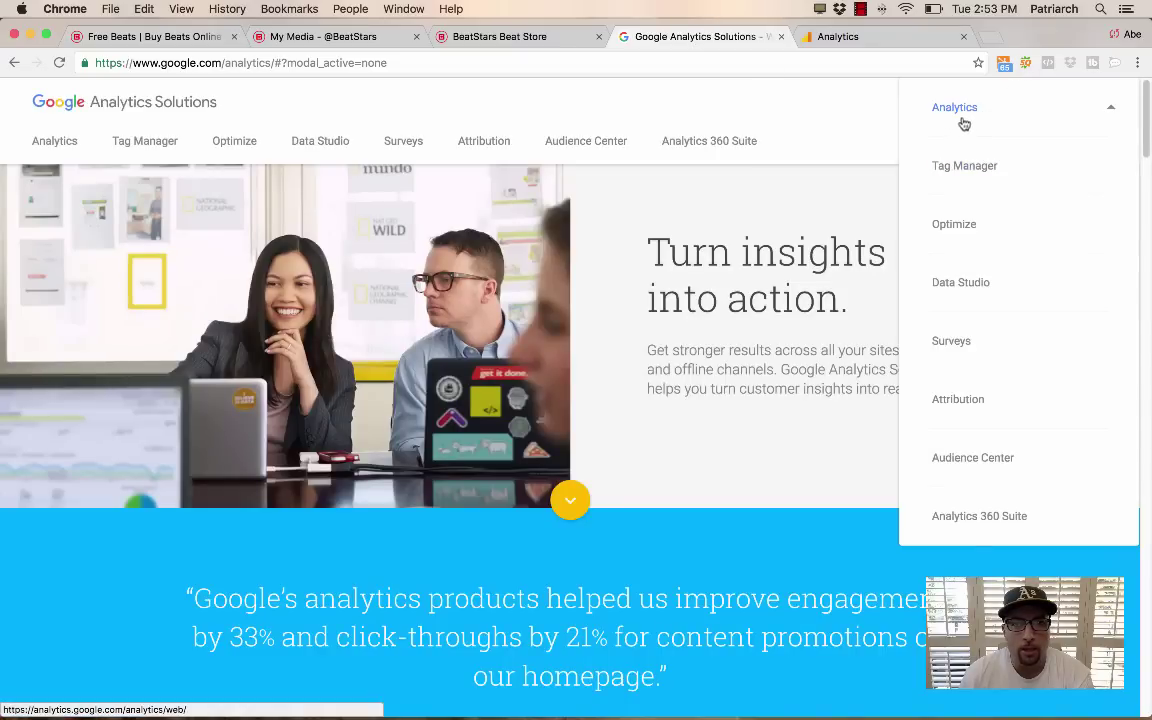
In Google Analytics Admin, choose Create new account from the Account dropdown
left_click(860, 36)
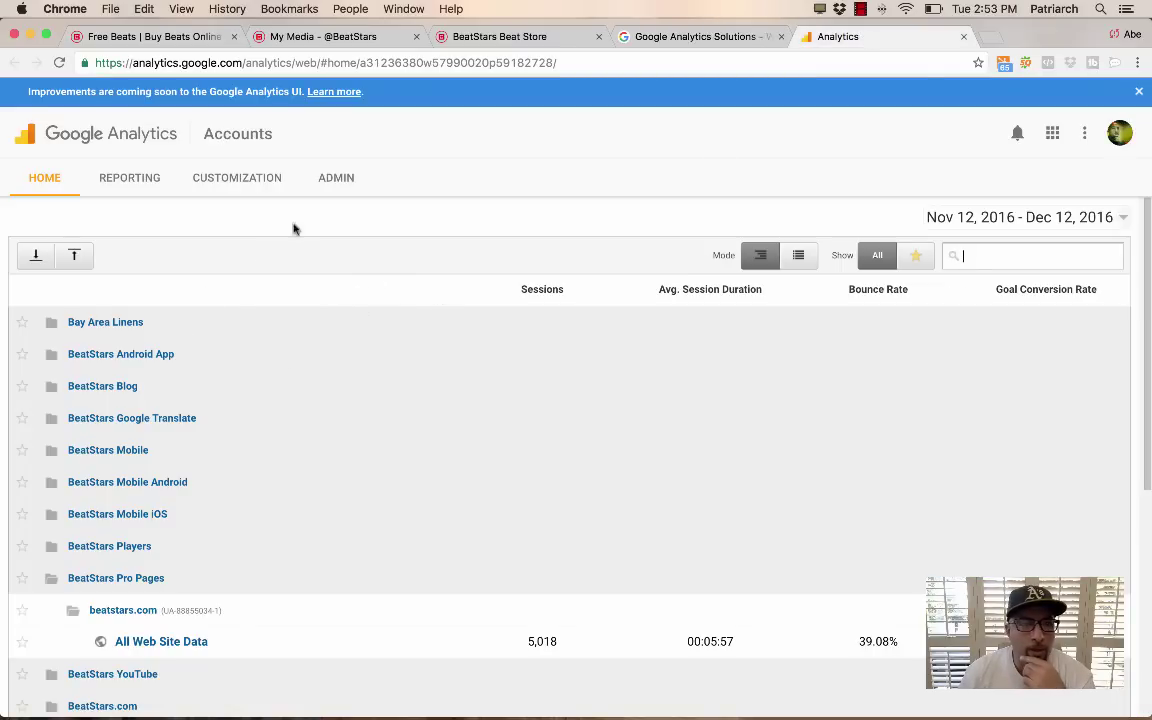
left_click(330, 186)
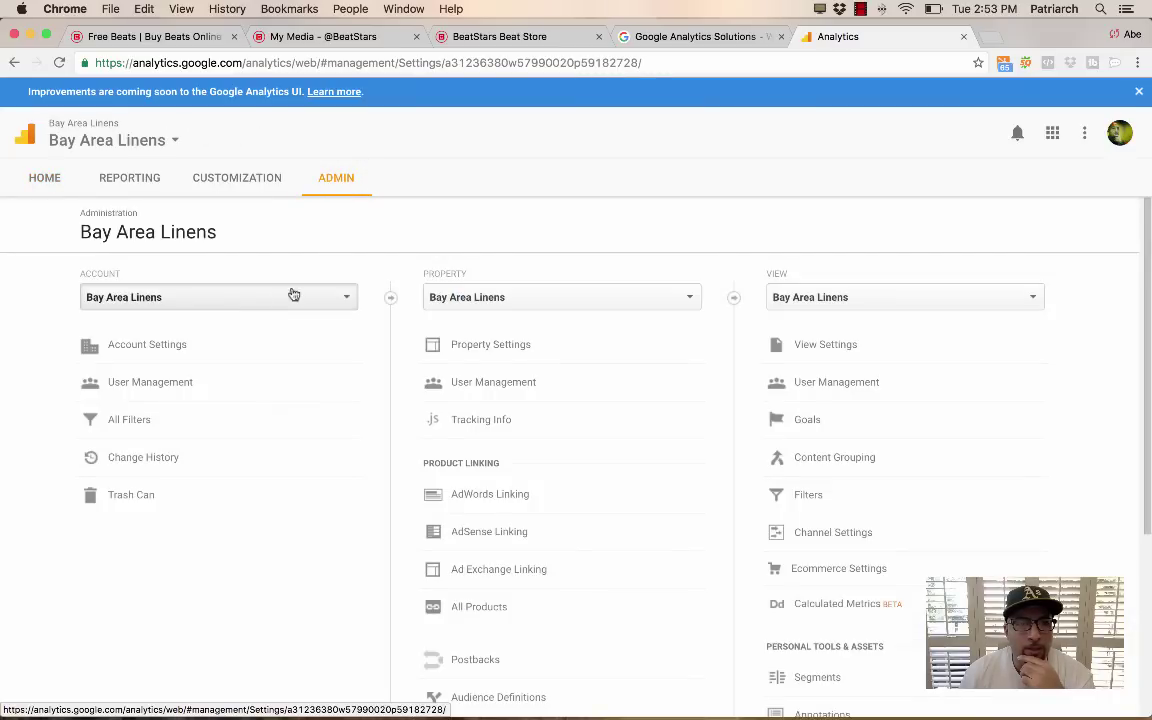
left_click(200, 299)
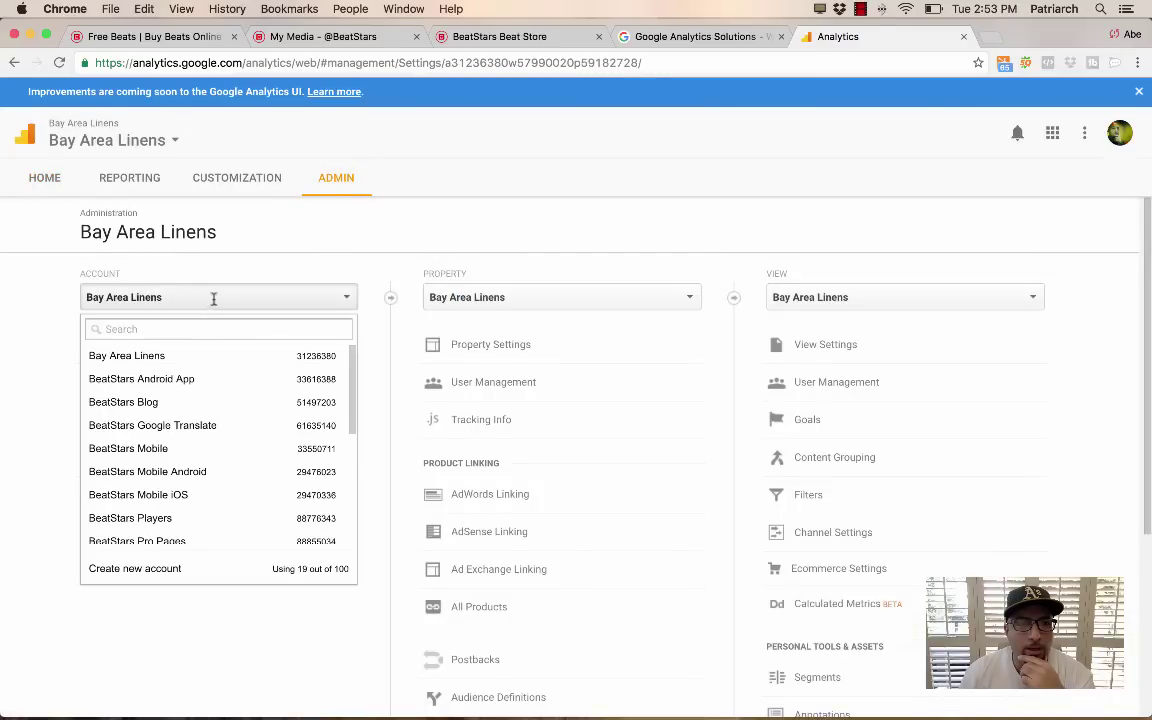
scroll(188, 432, "down", 4)
scroll(188, 432, "down", 2)
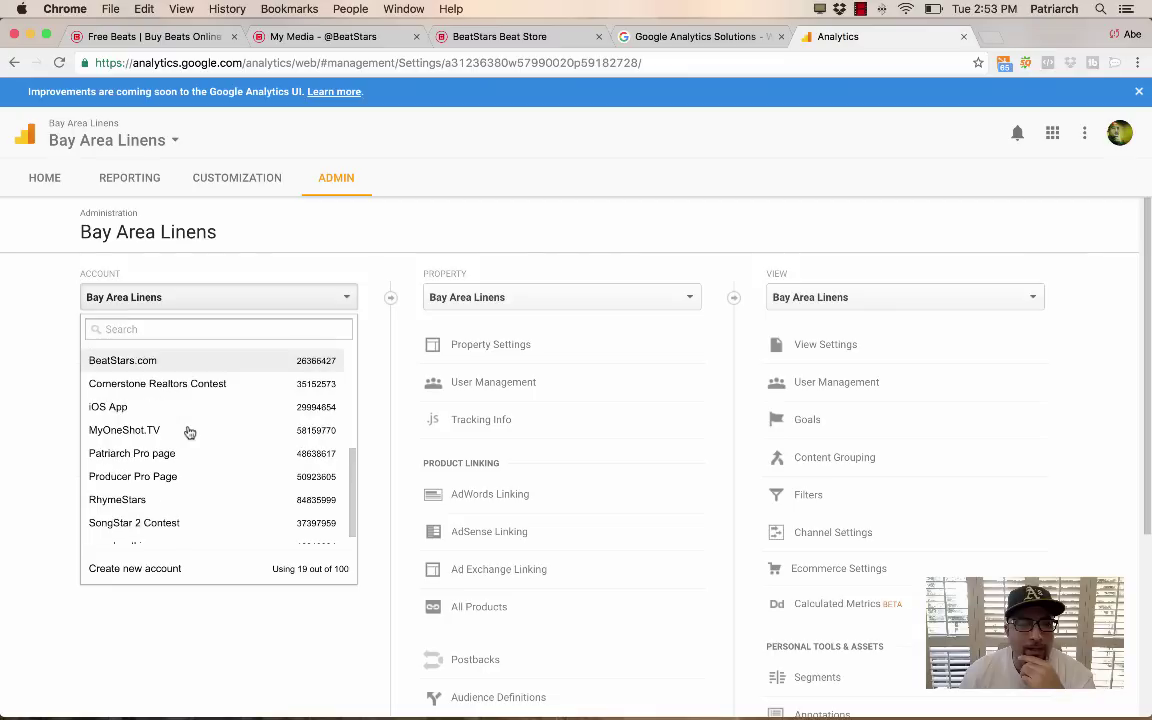
scroll(190, 429, "down", 1)
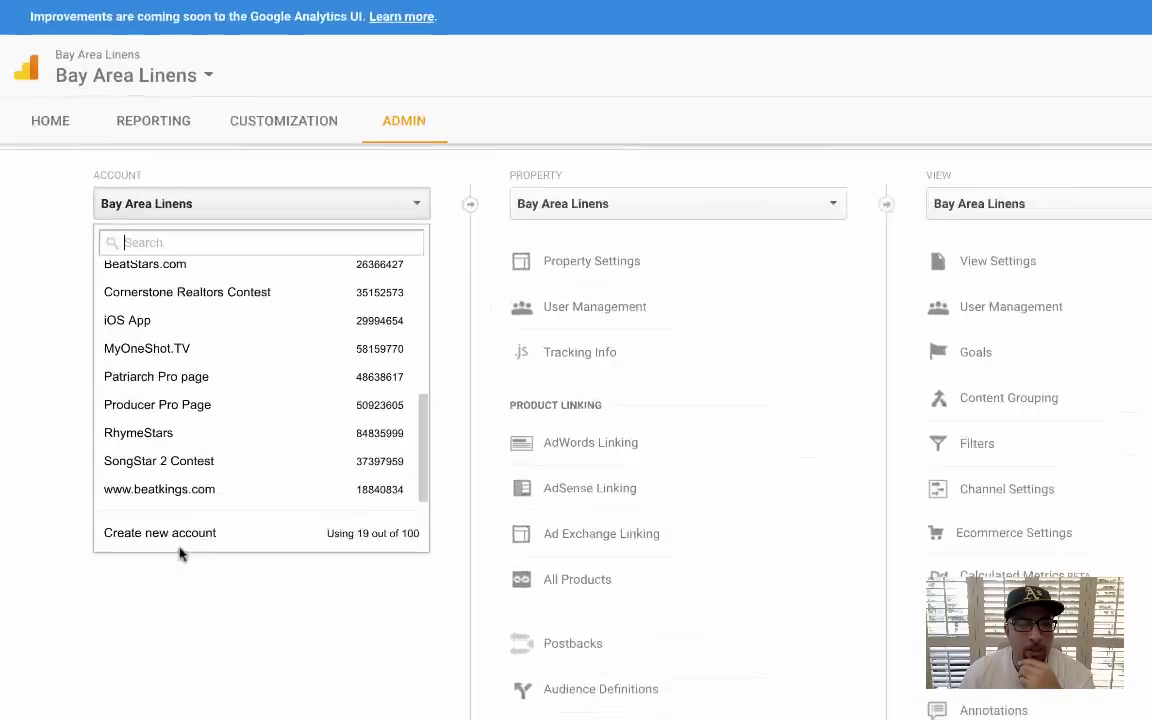
left_click(152, 519)
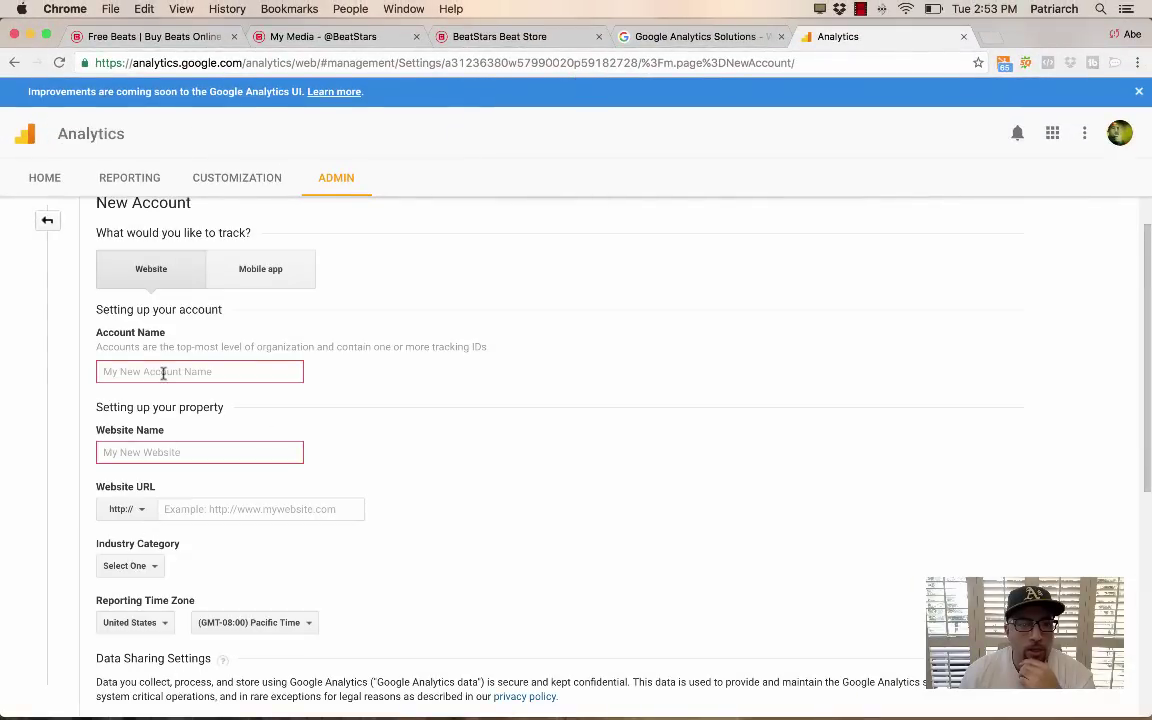
left_click(165, 373)
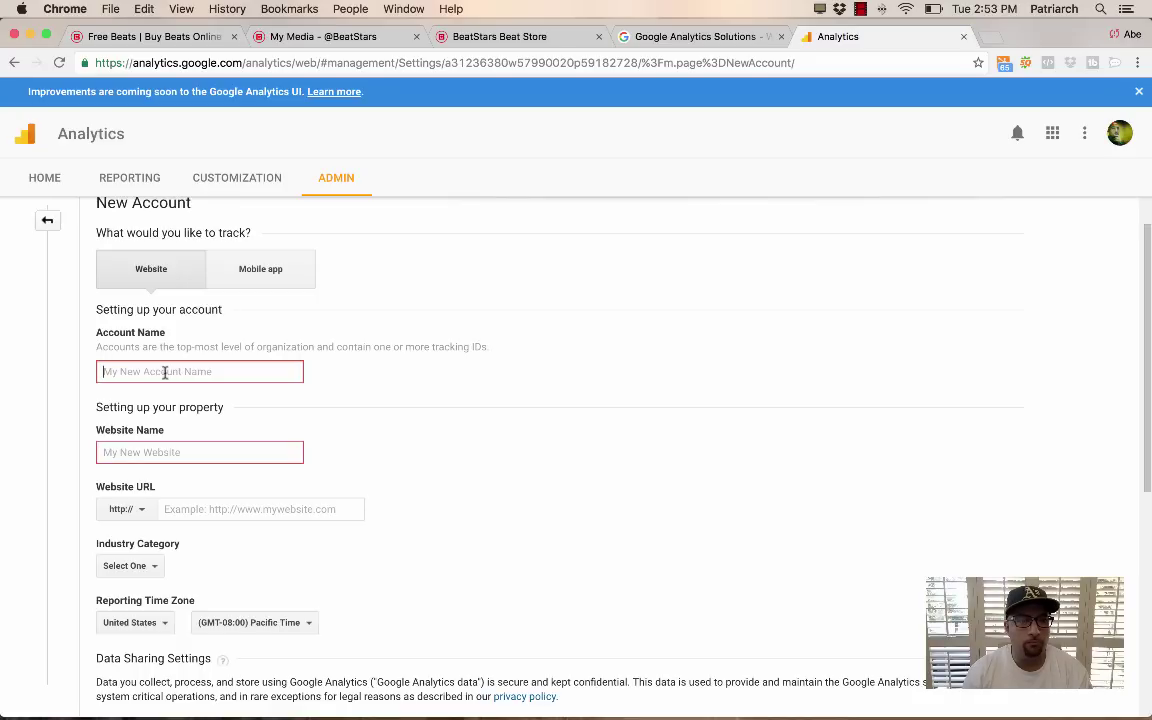
type("Pro Page")
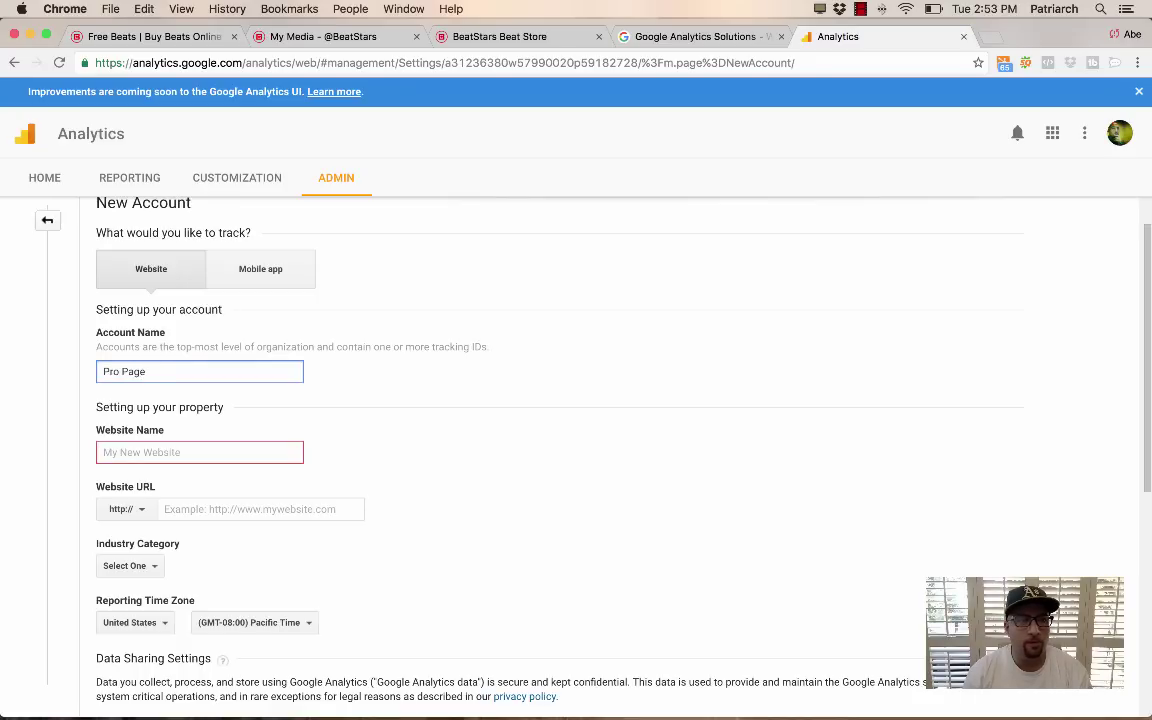
left_click(210, 456)
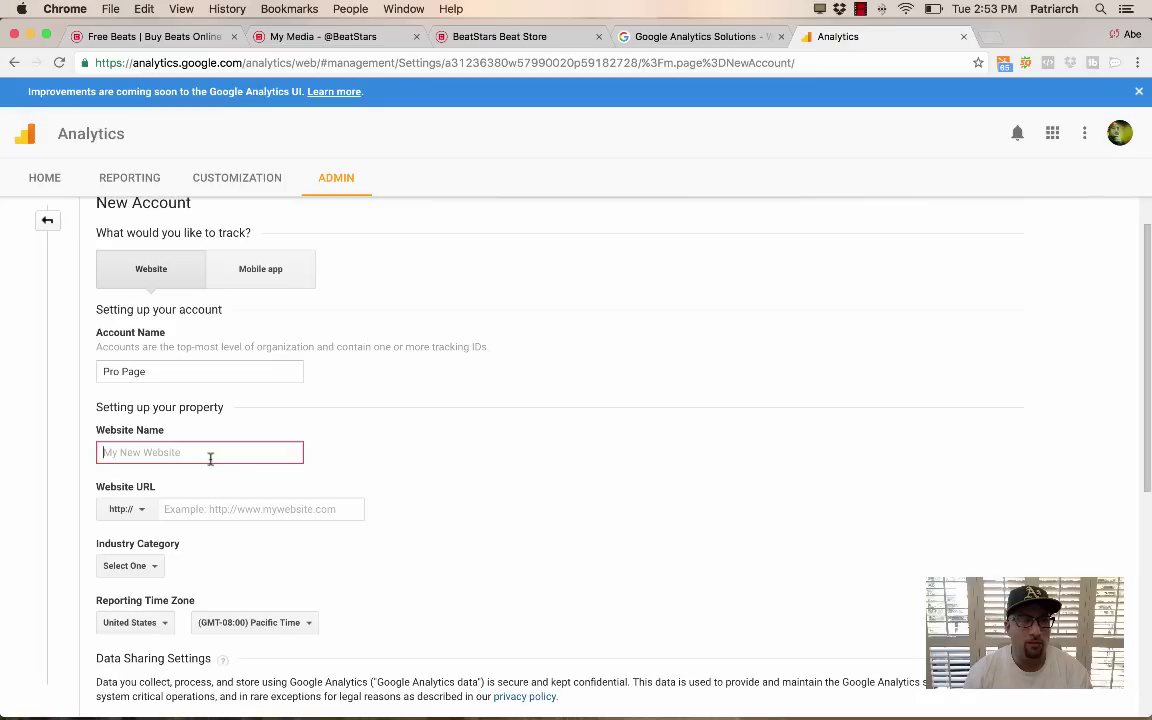
type("thebeatplug.com")
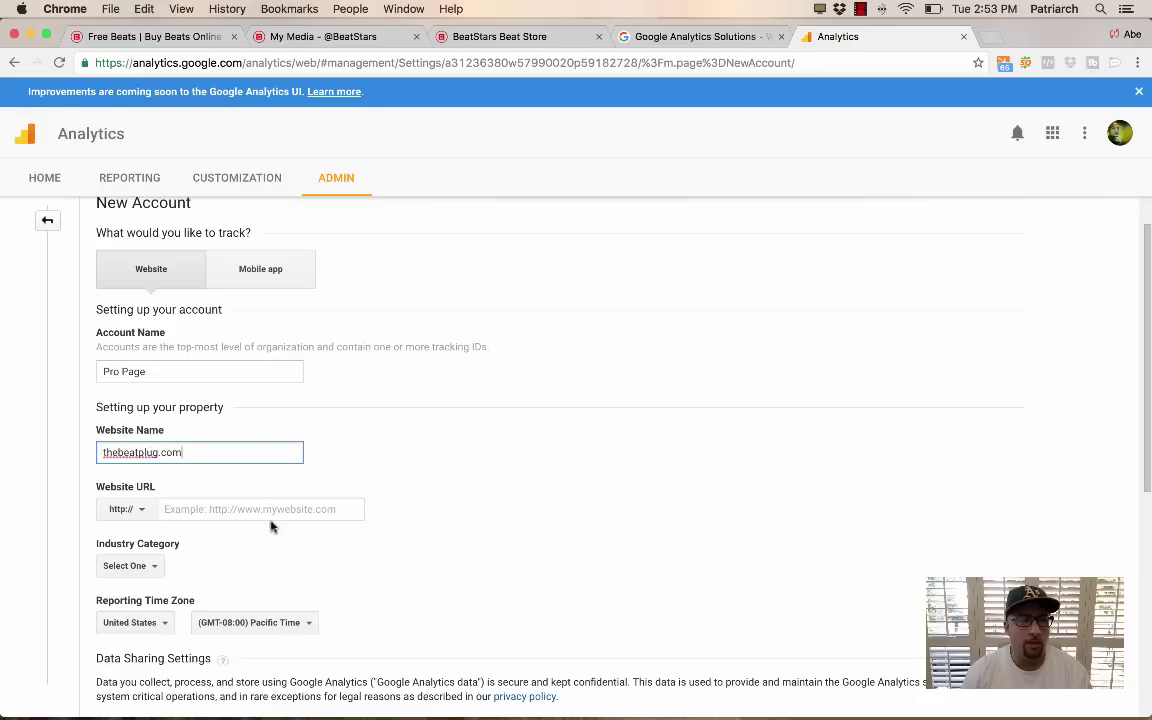
left_click(257, 511)
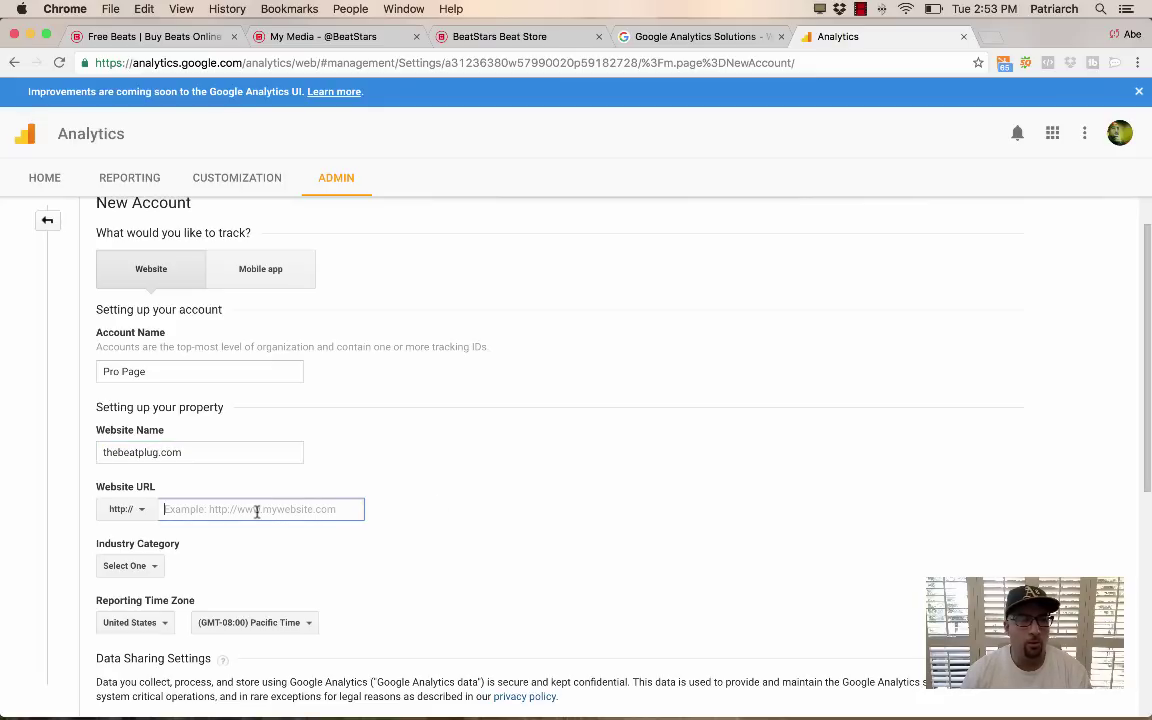
type("w")
key("BackSpace")
type("www.the")
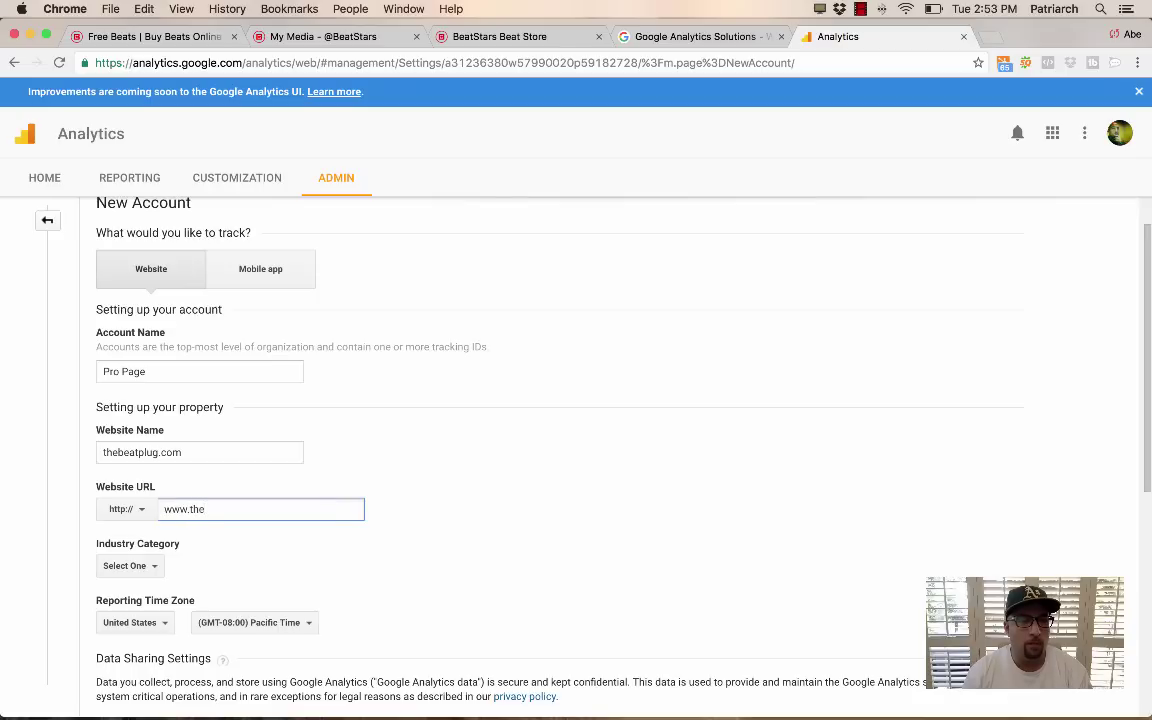
type("beatplug.com")
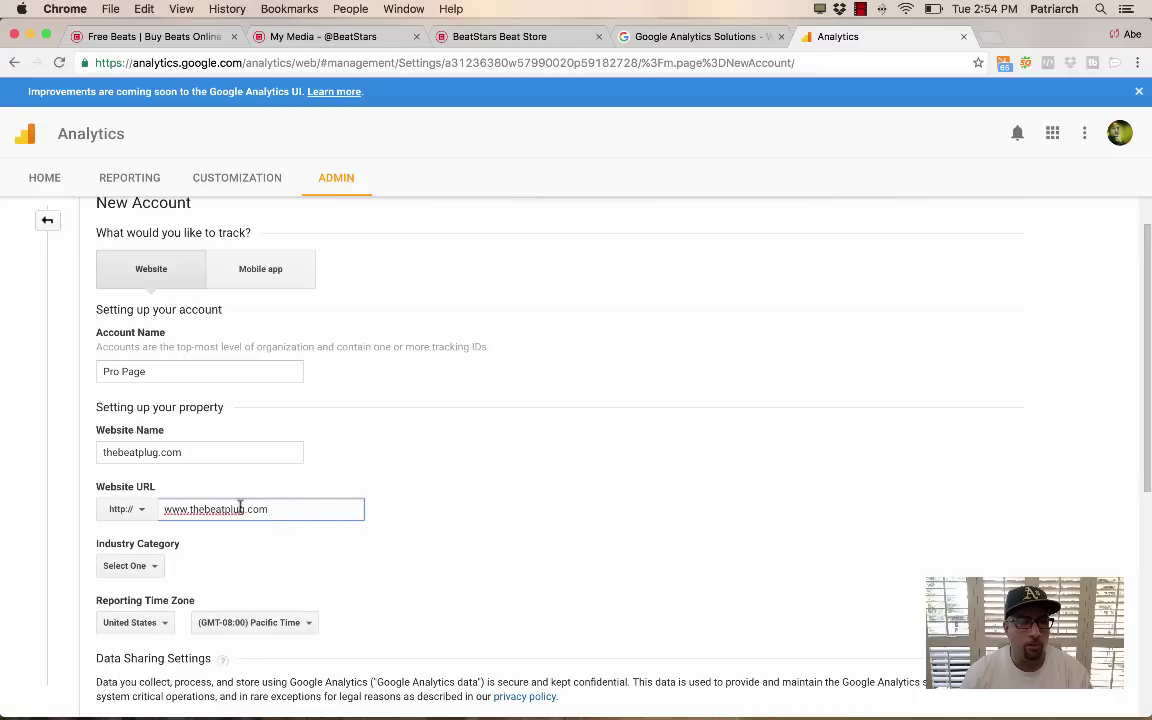
left_click(278, 540)
Set the Industry Category to Arts and Entertainment and uncheck all four data-sharing options
scroll(301, 548, "down", 2)
left_click(139, 492)
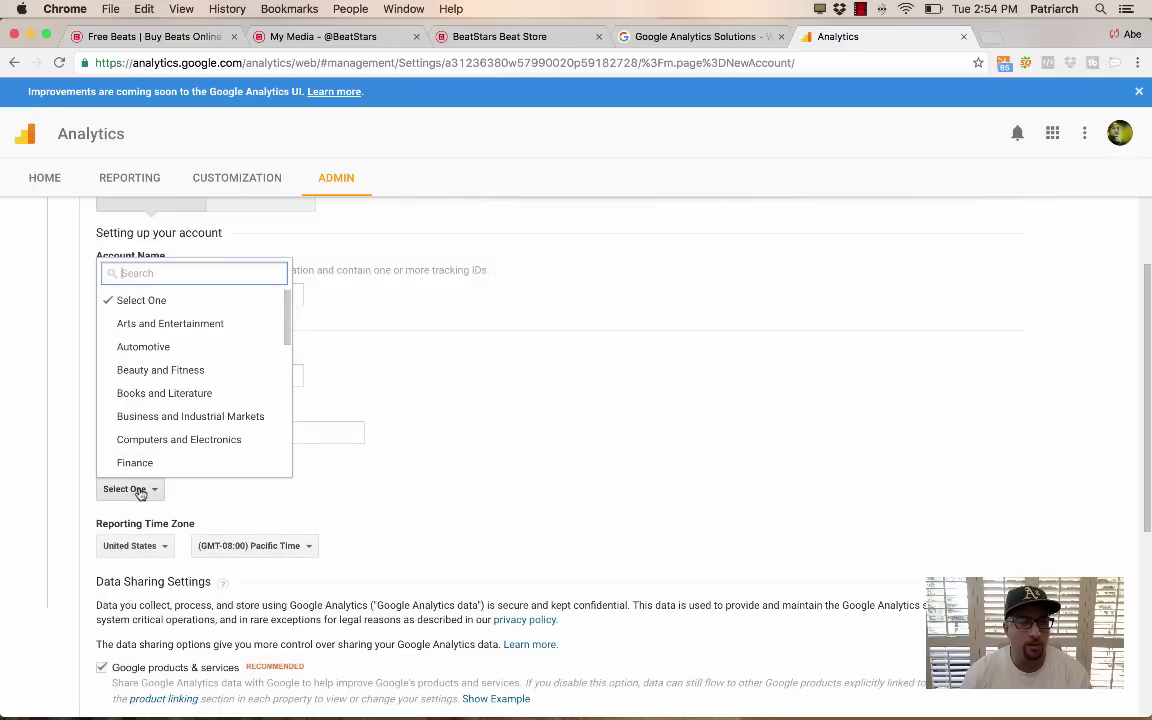
left_click(185, 324)
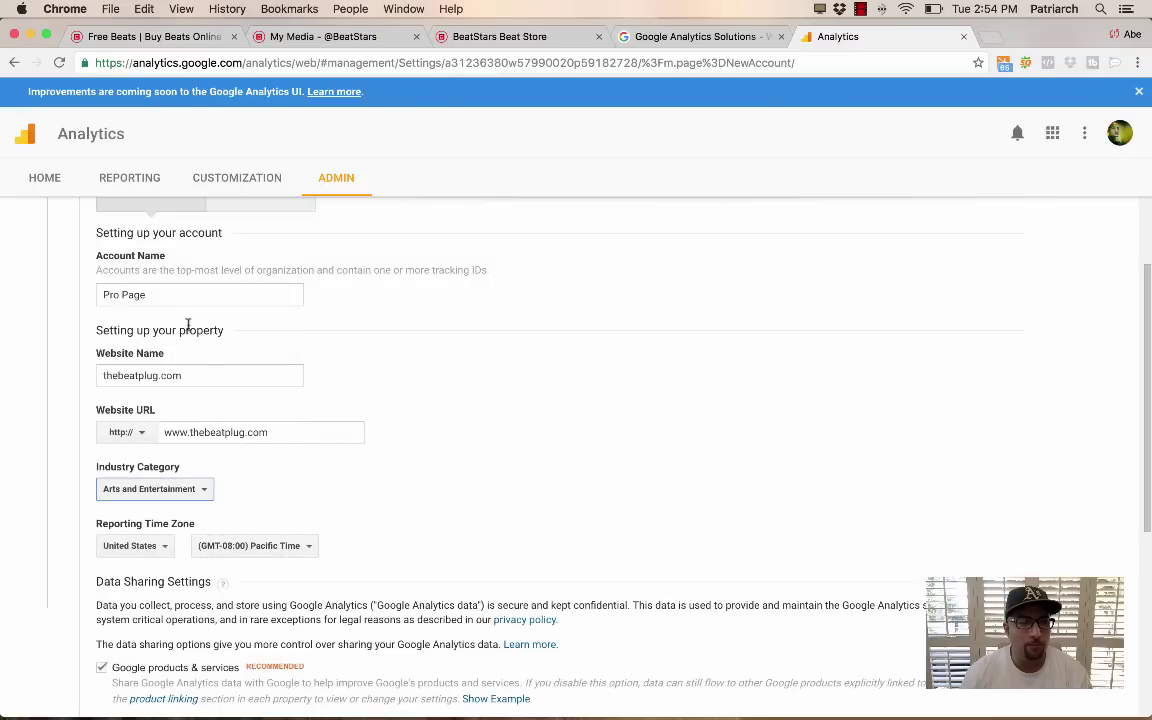
scroll(290, 491, "down", 5)
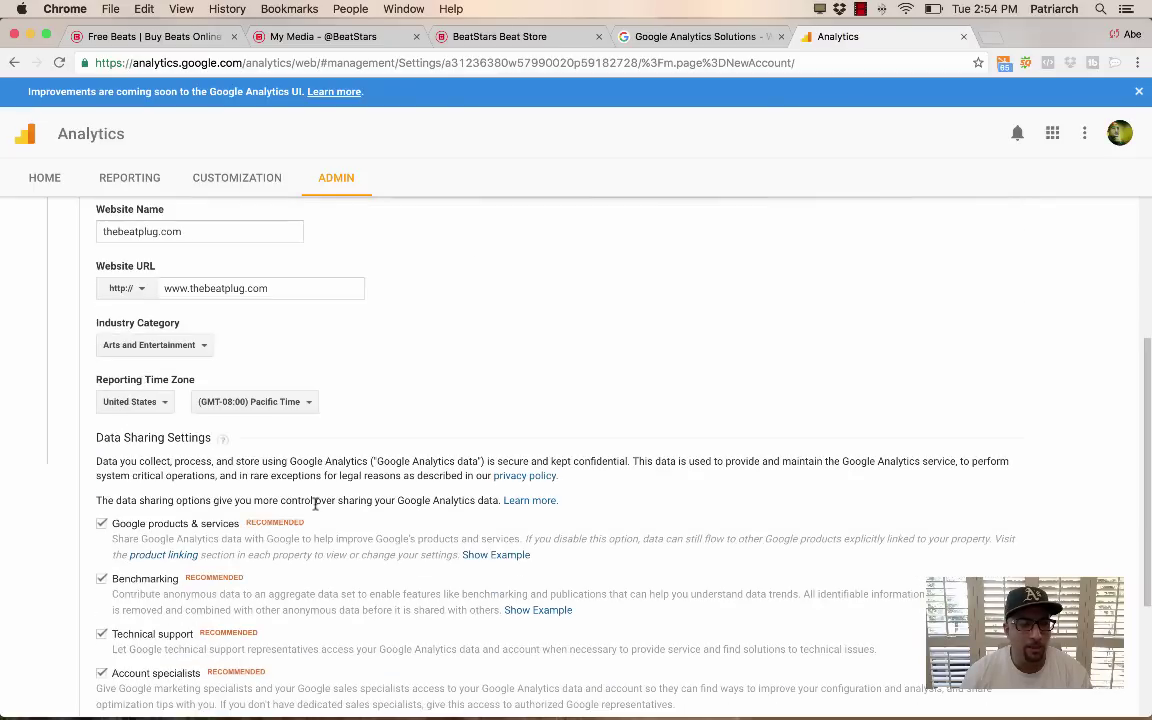
left_click(101, 412)
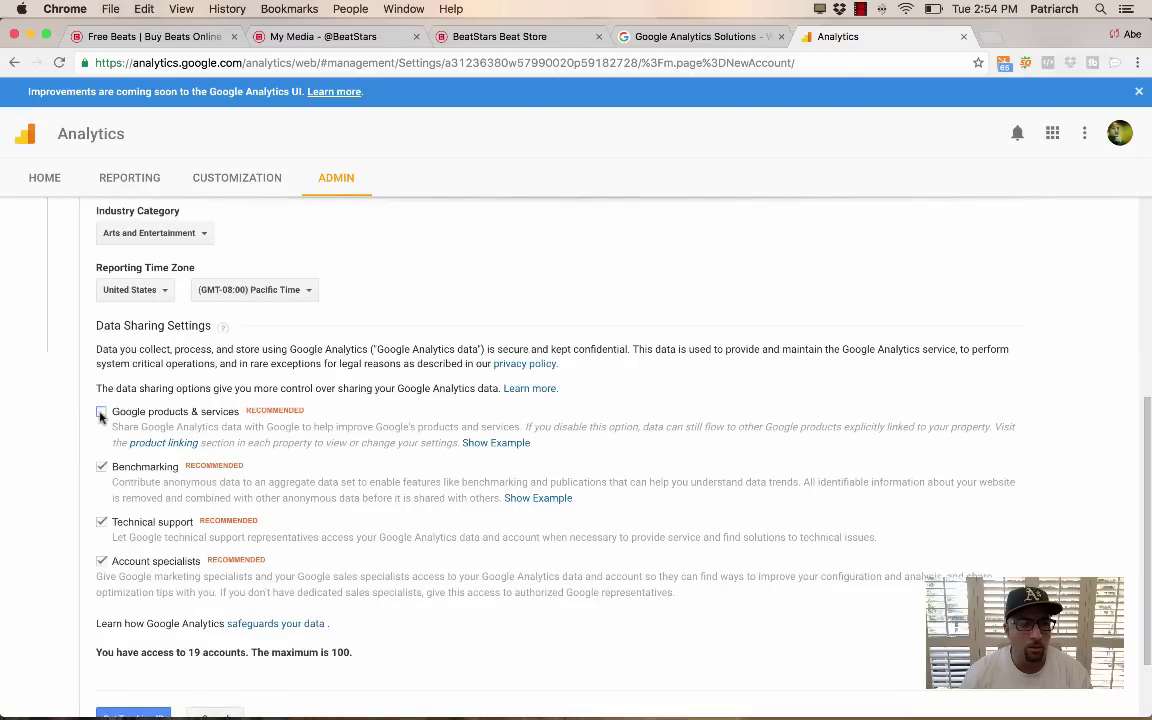
left_click(103, 468)
left_click(101, 521)
left_click(101, 561)
scroll(140, 455, "down", 2)
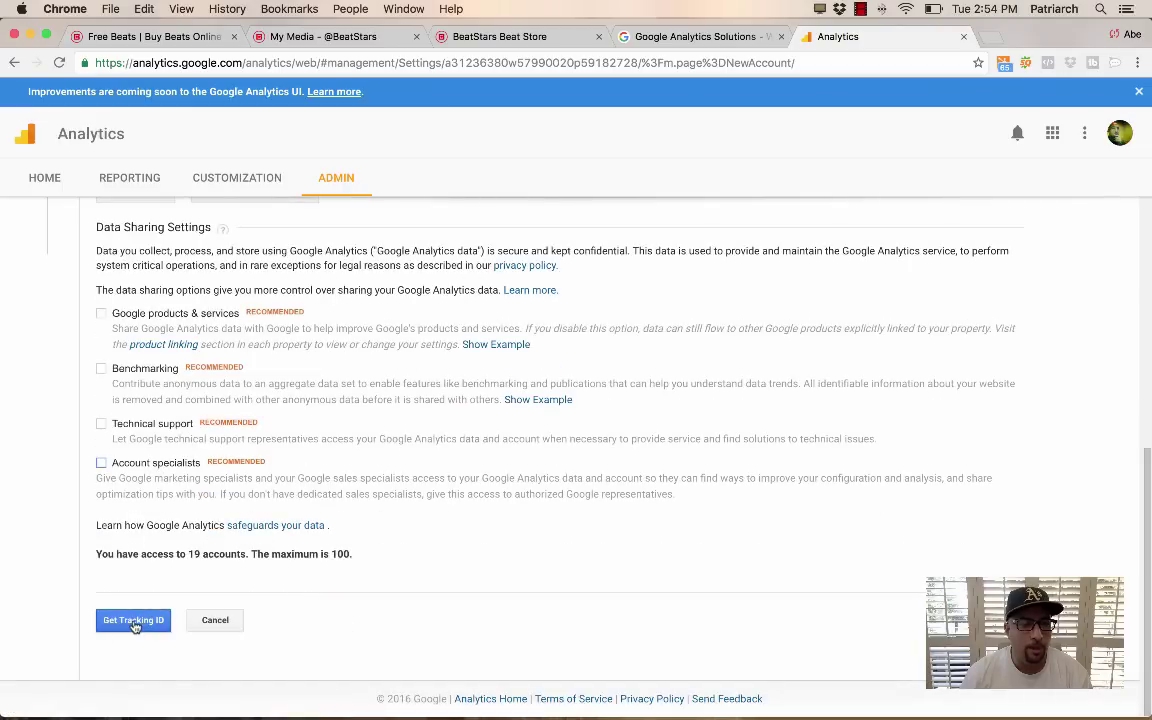
Request a tracking ID and accept the Google Analytics terms of service
left_click(135, 621)
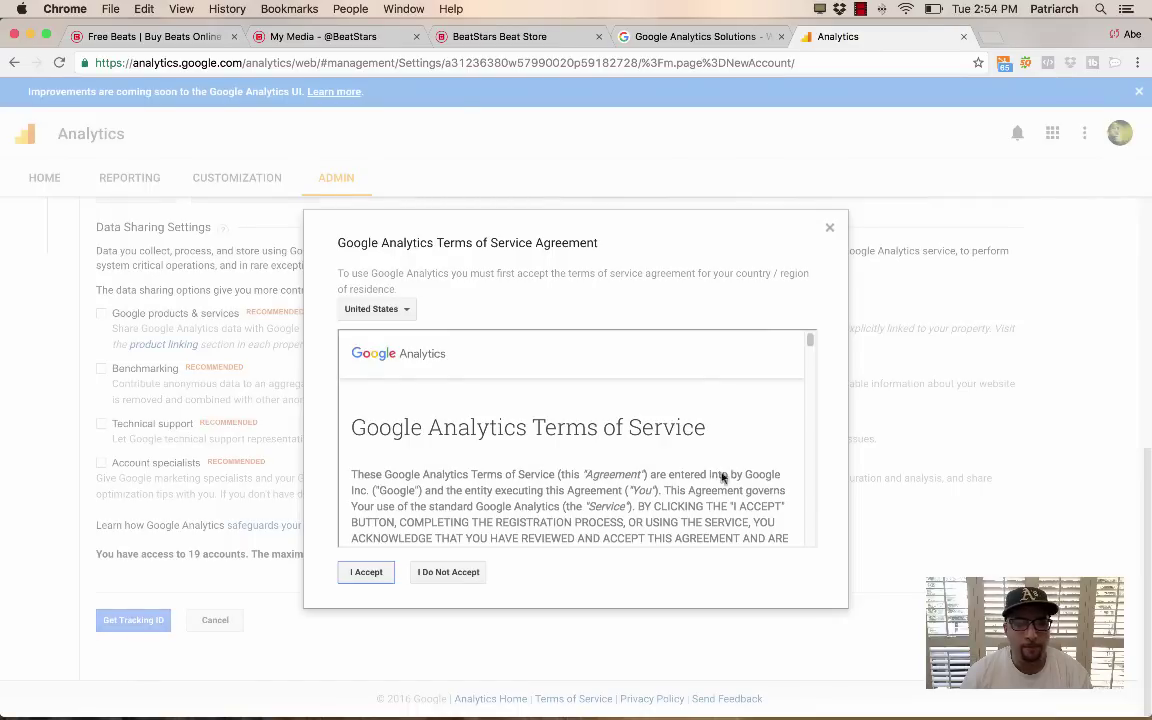
left_click_drag(810, 344, 797, 560)
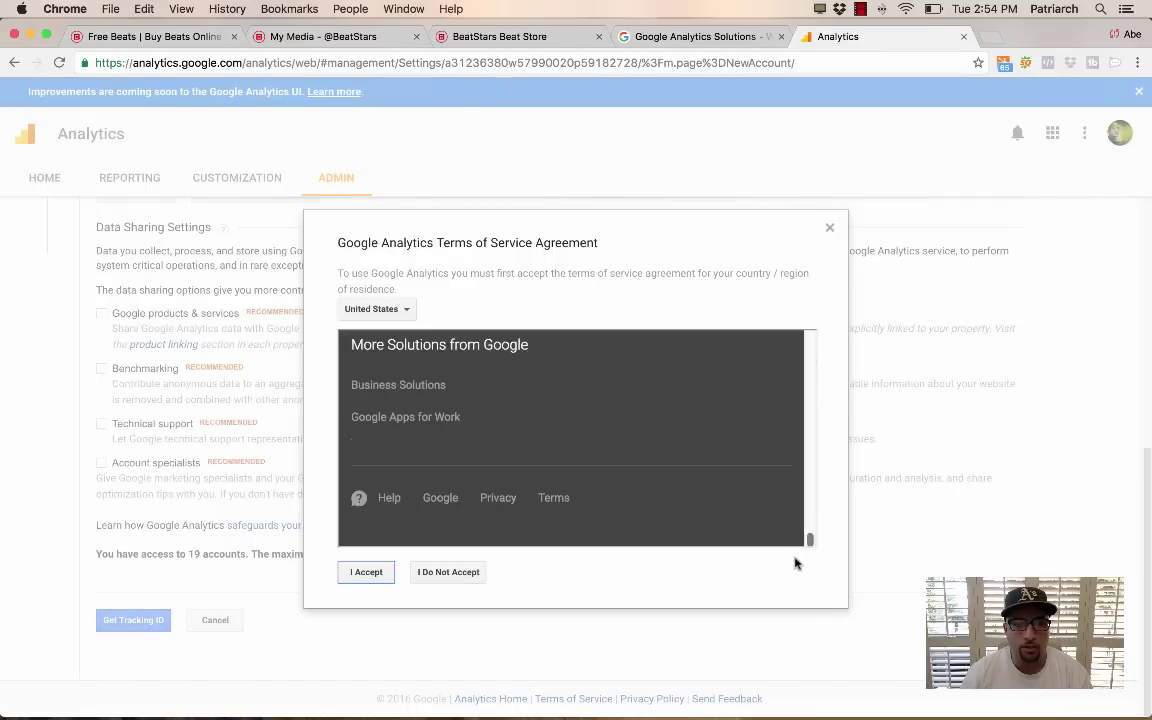
left_click(368, 574)
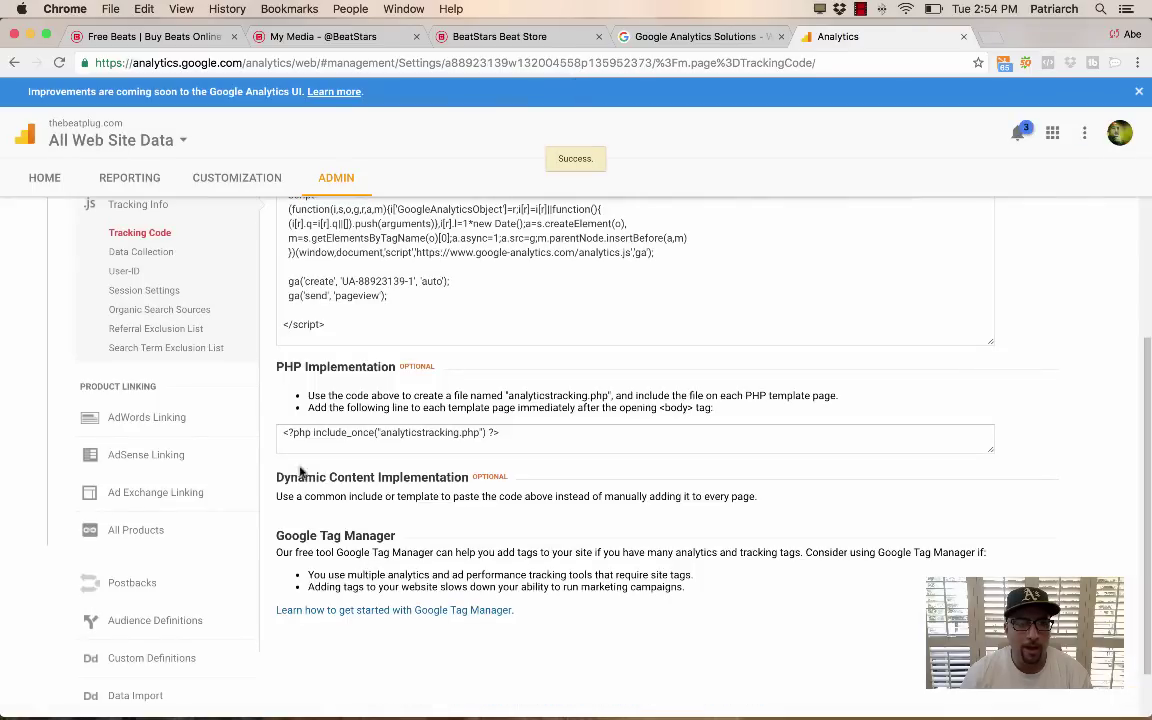
Copy the new tracking ID and go back to the BeatStars player settings
scroll(300, 470, "up", 3)
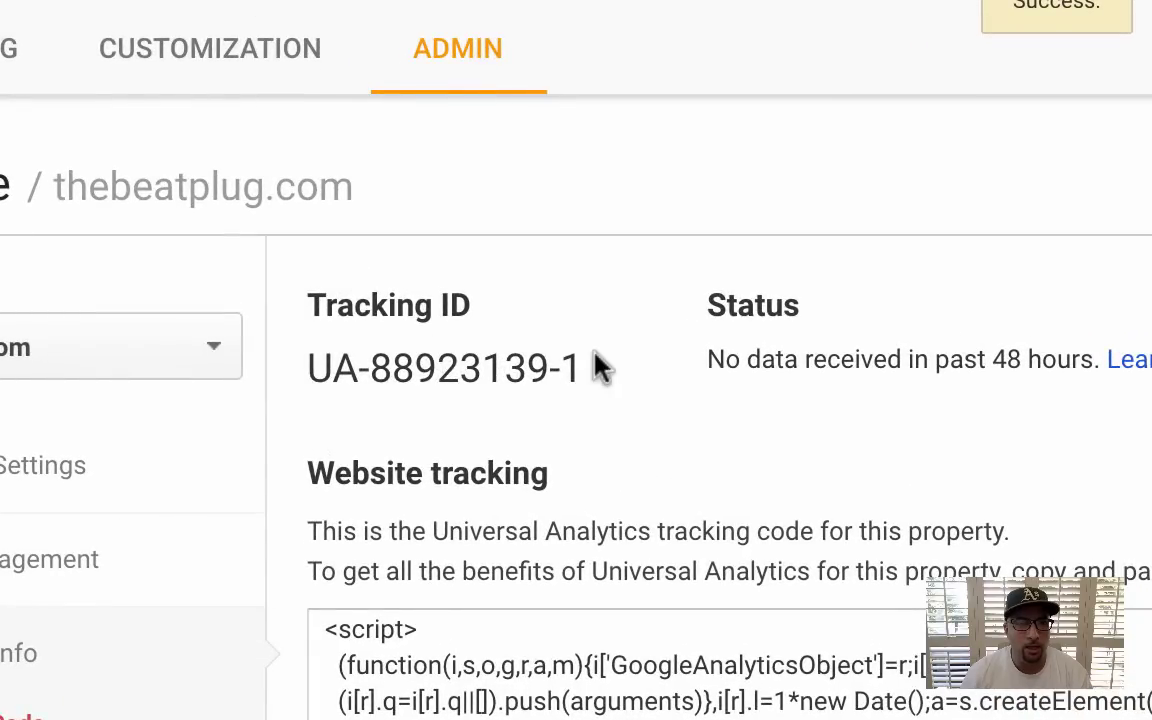
left_click_drag(598, 367, 313, 366)
key("super+c")
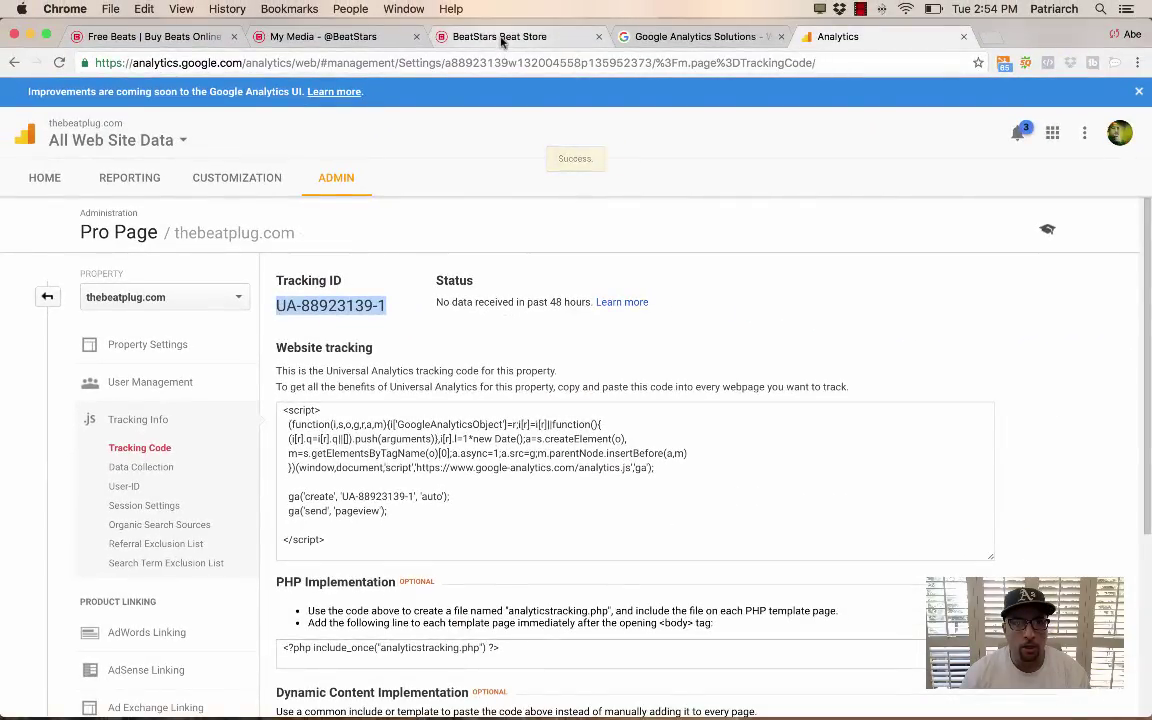
left_click(500, 37)
left_click(347, 38)
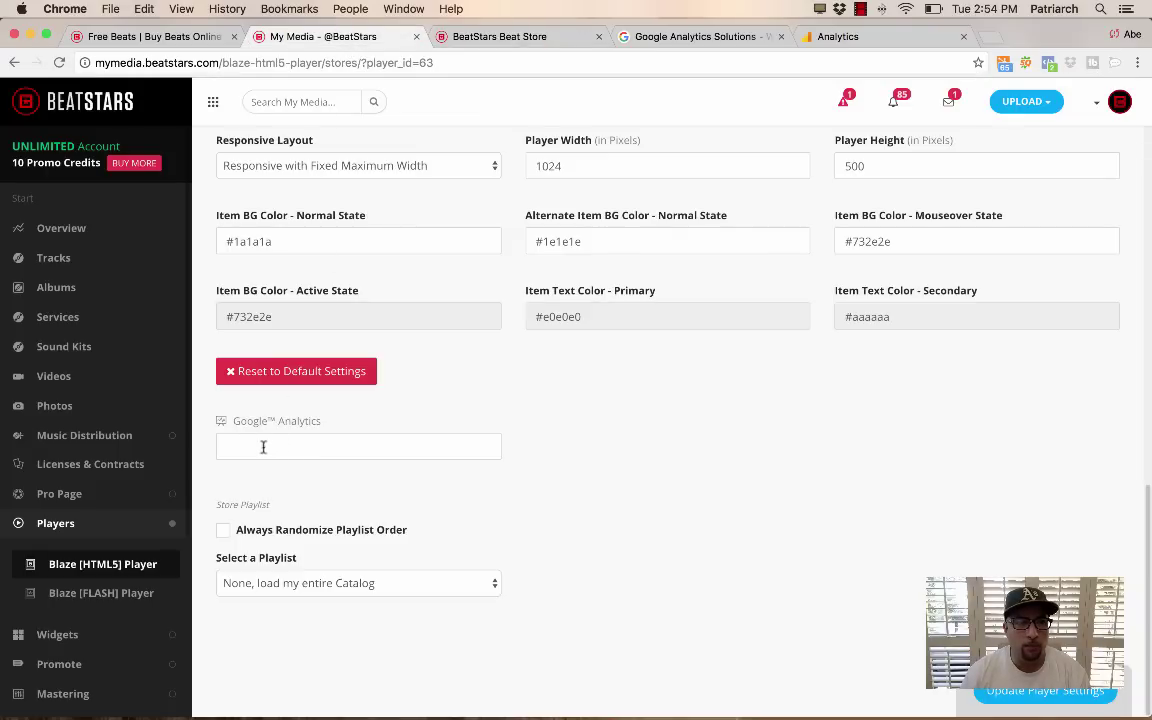
Paste tracking ID UA-88923139-1 into the Pro Page's Google Analytics ID field
scroll(540, 476, "up", 5)
scroll(540, 476, "down", 5)
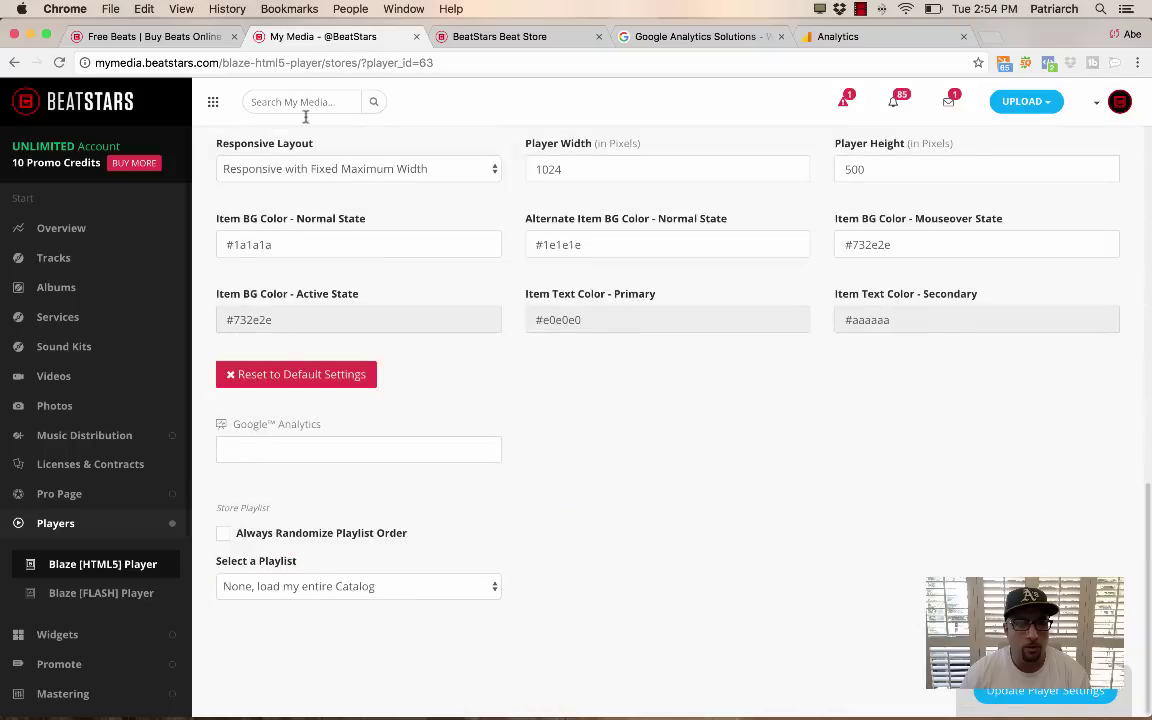
left_click(62, 494)
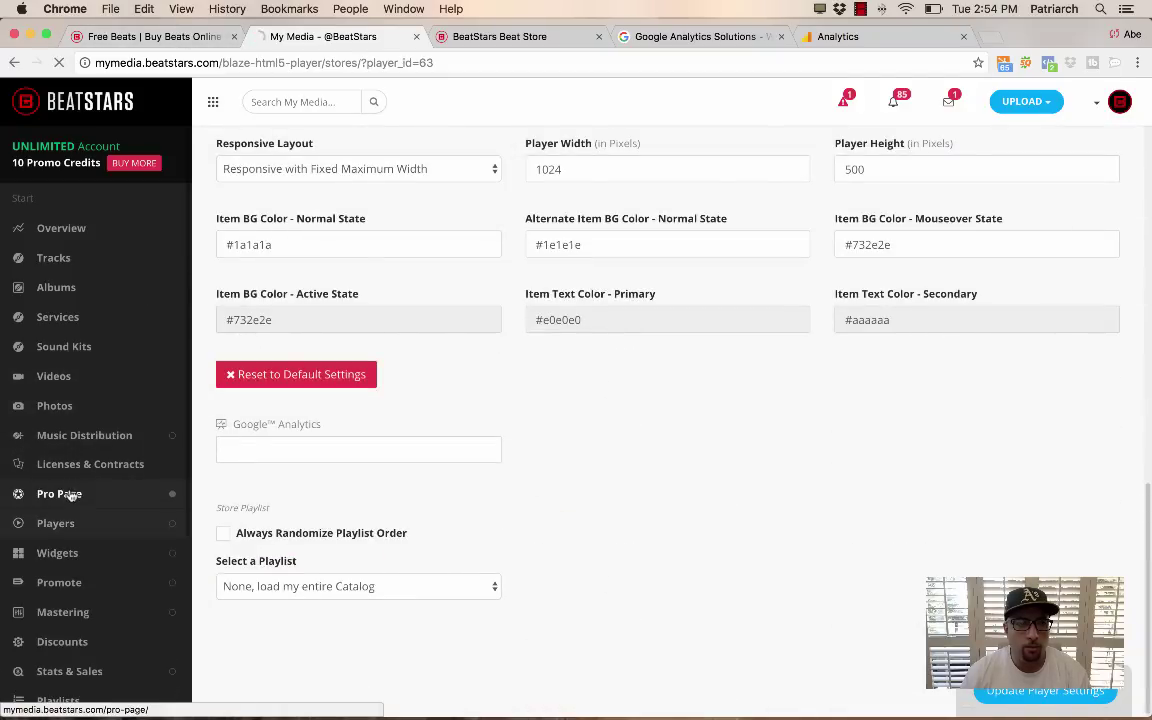
scroll(327, 395, "down", 5)
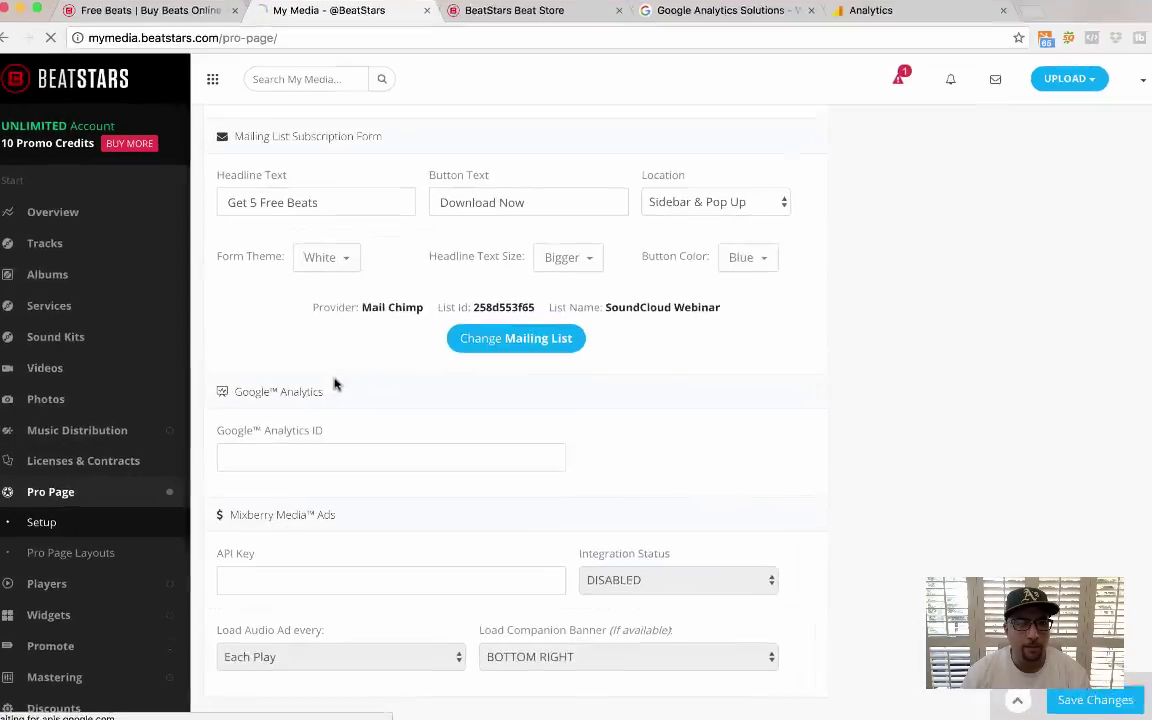
left_click(284, 455)
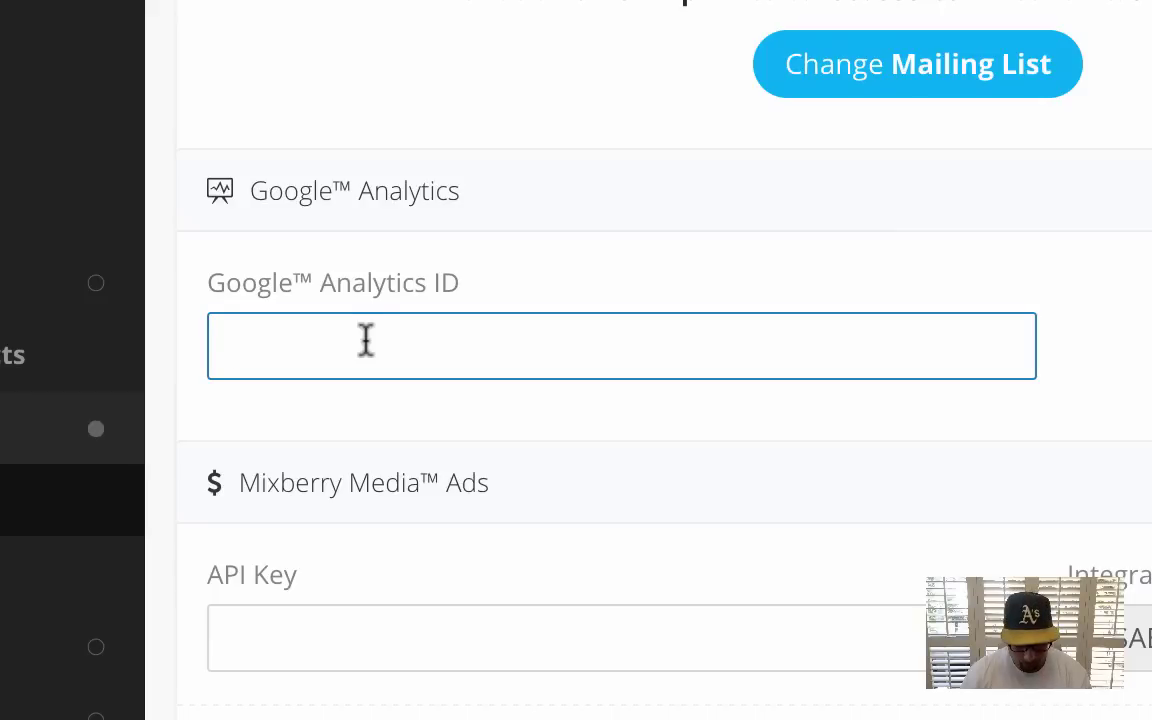
key("super+v")
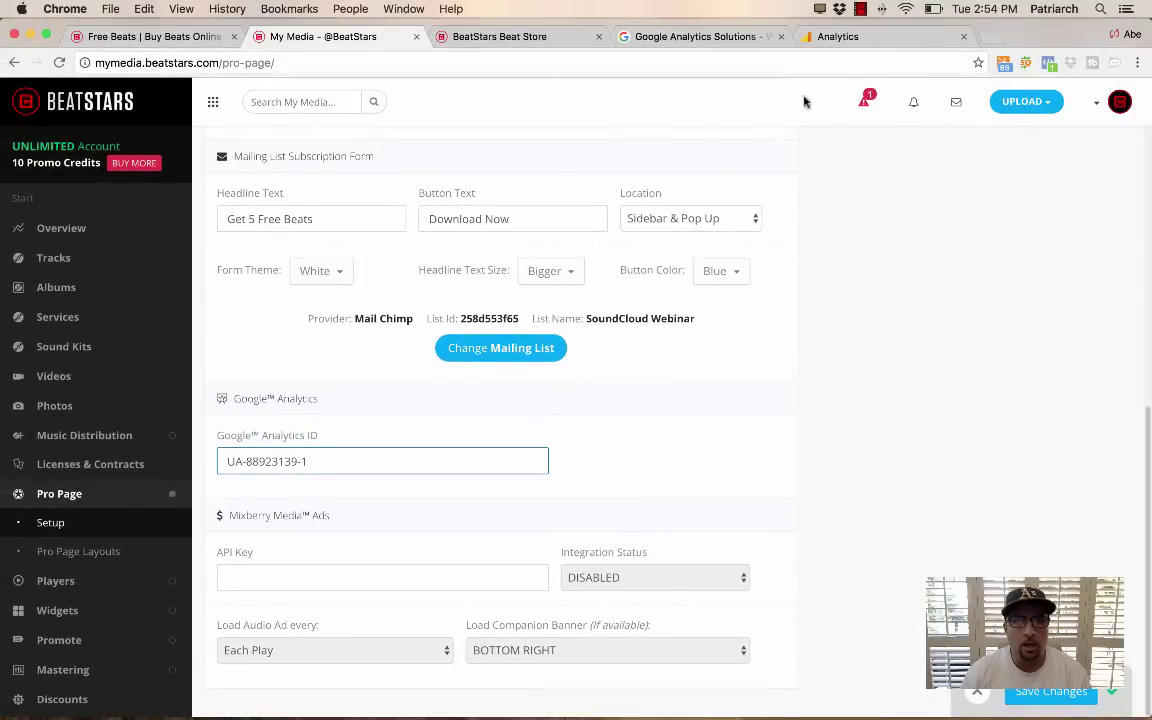
left_click(862, 36)
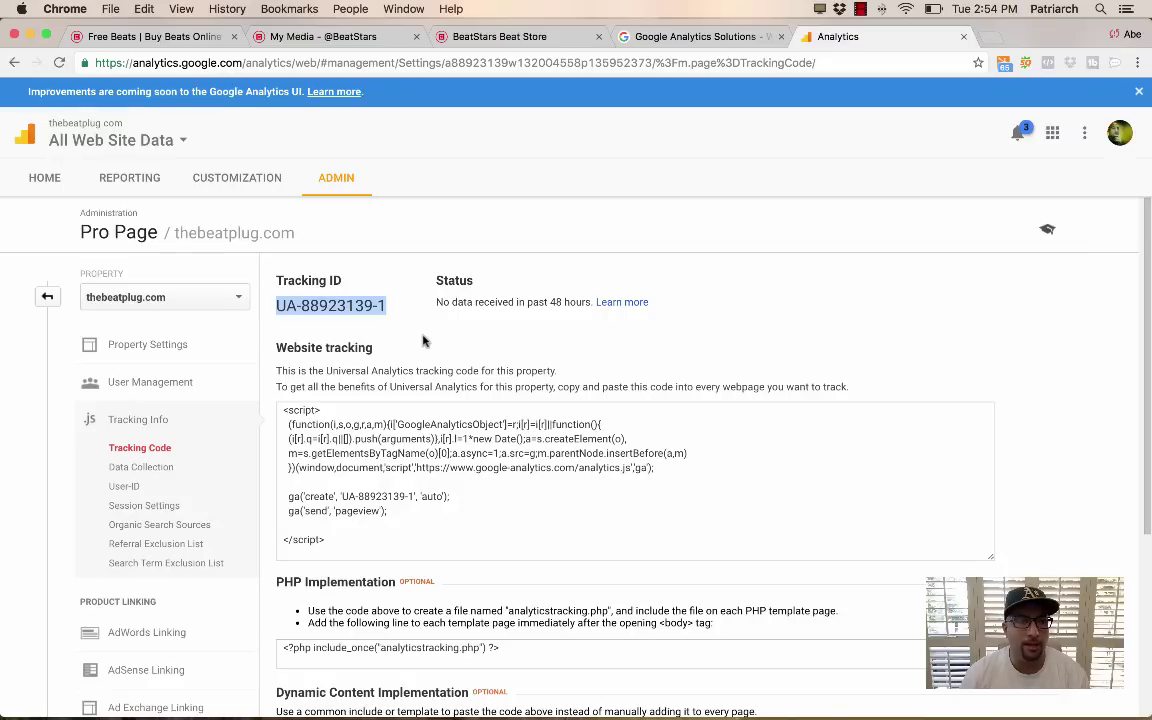
Look over the UA-88923139-1 tracking code page, then go to the Accounts home
scroll(392, 333, "down", 1)
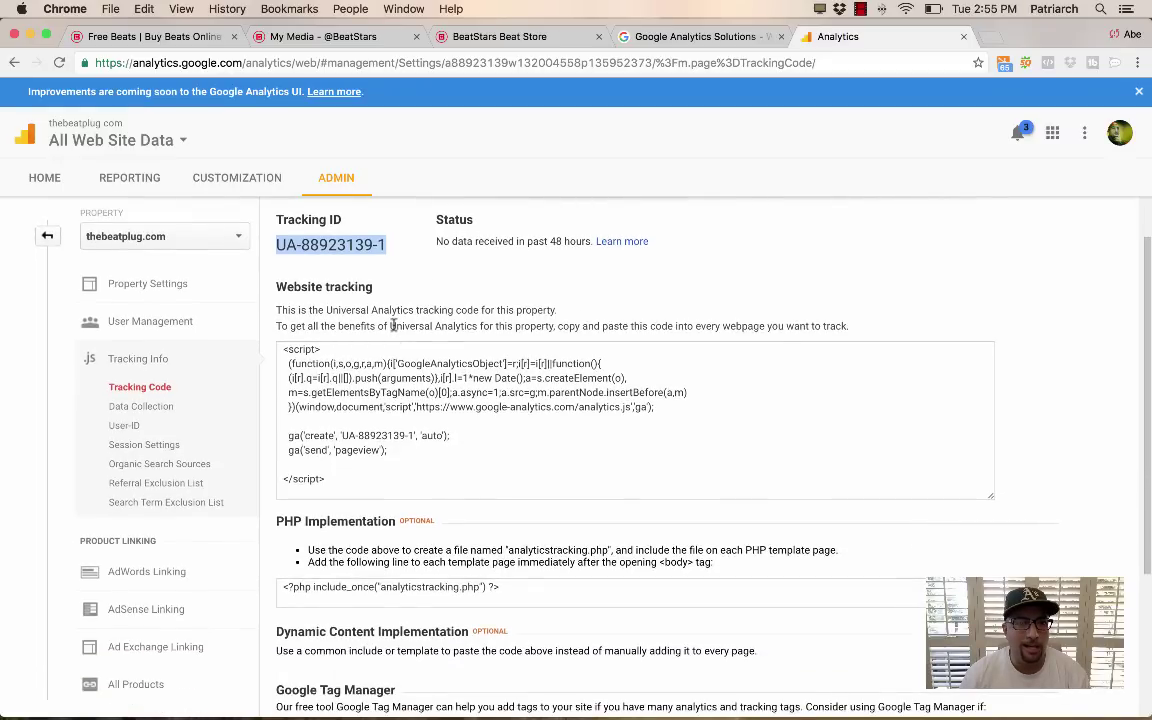
scroll(437, 279, "up", 1)
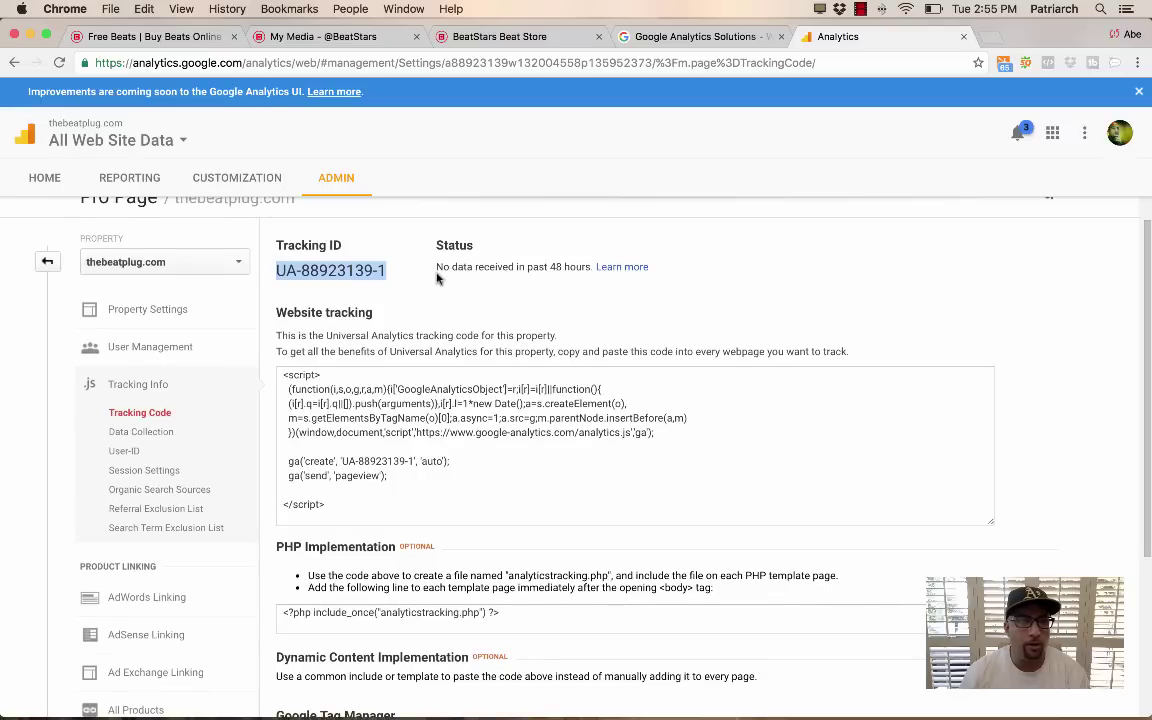
scroll(437, 279, "up", 1)
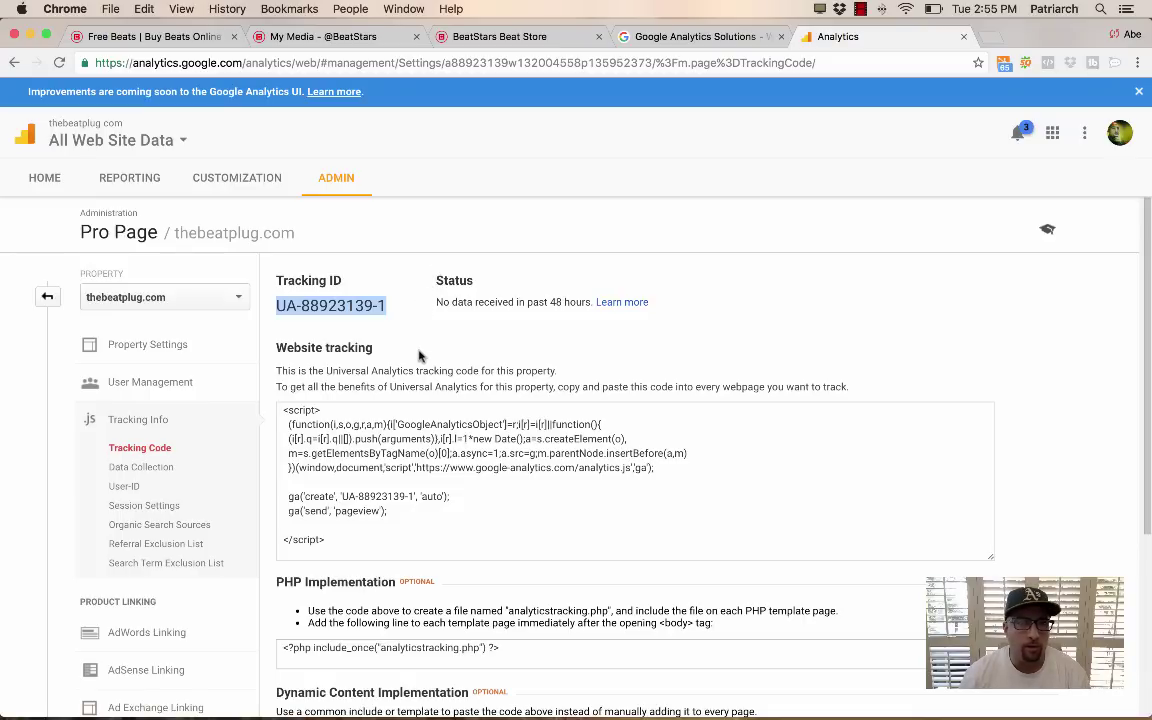
scroll(416, 343, "down", 2)
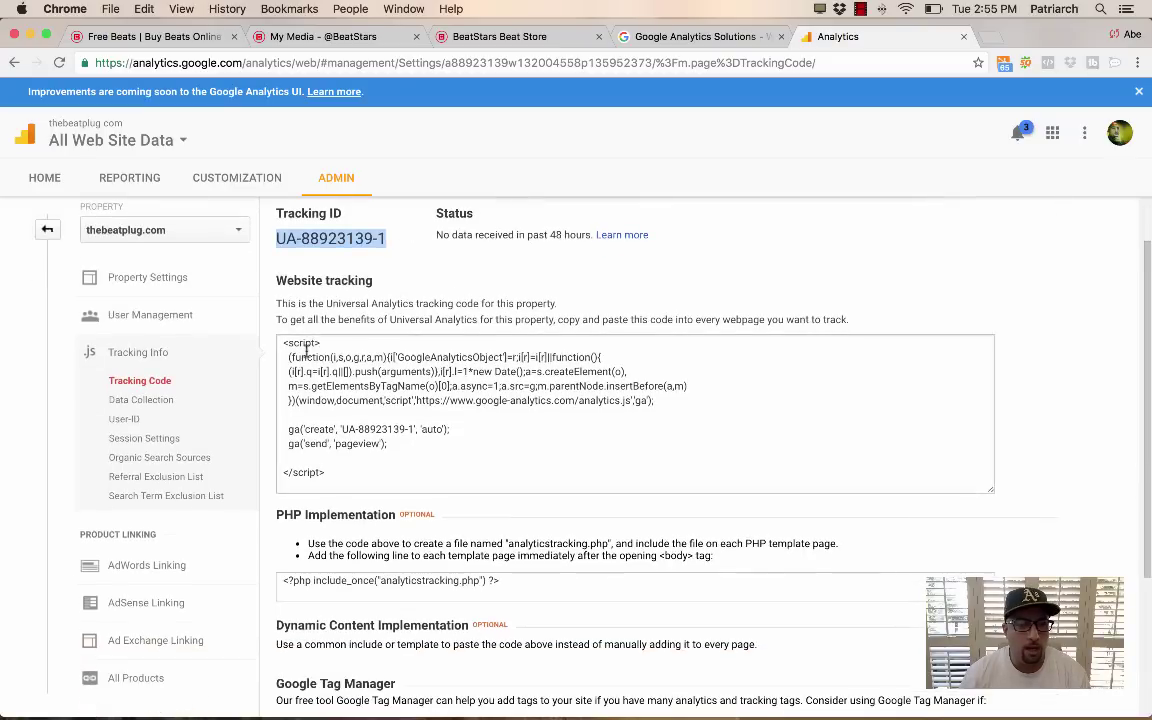
left_click(45, 178)
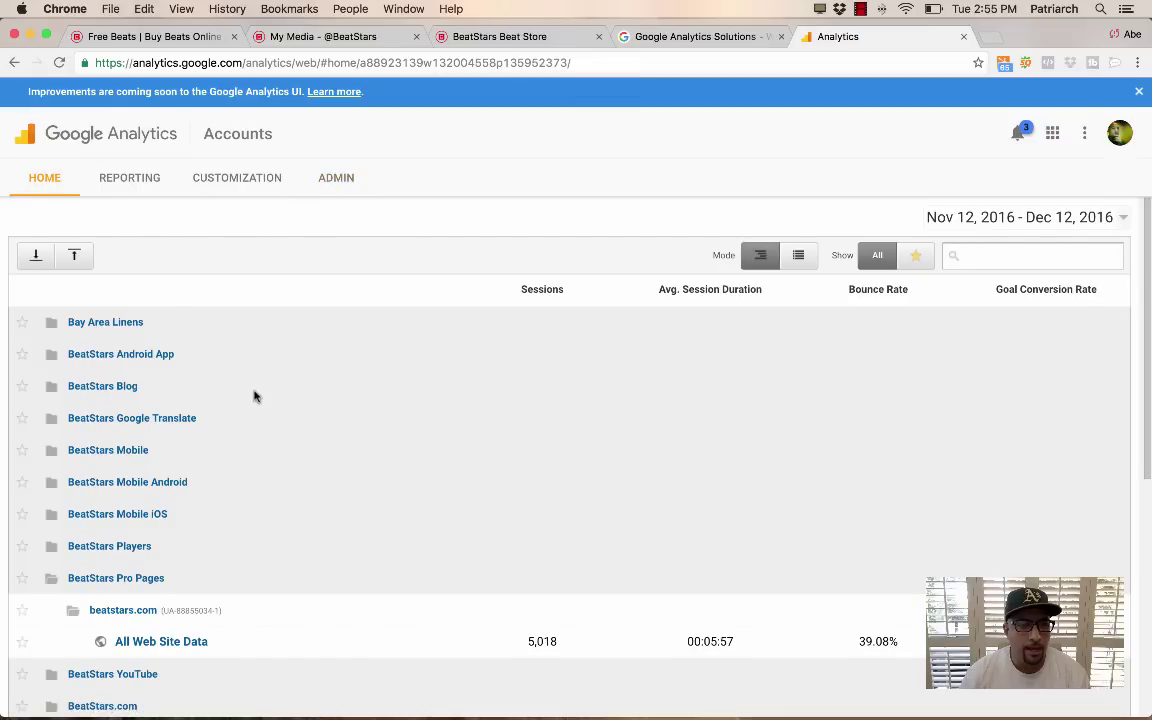
Open thebeatplug.com's All Web Site Data under the Pro Page account, then its Admin settings
scroll(255, 396, "down", 5)
scroll(255, 396, "down", 3)
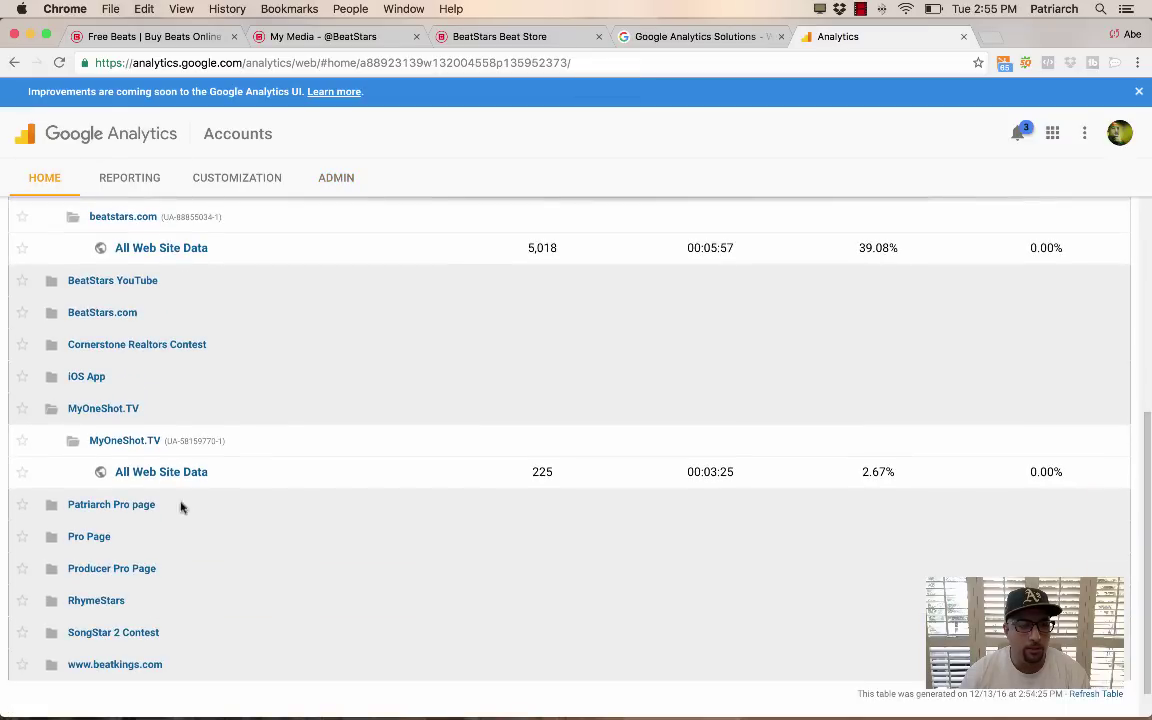
left_click(89, 537)
left_click(165, 600)
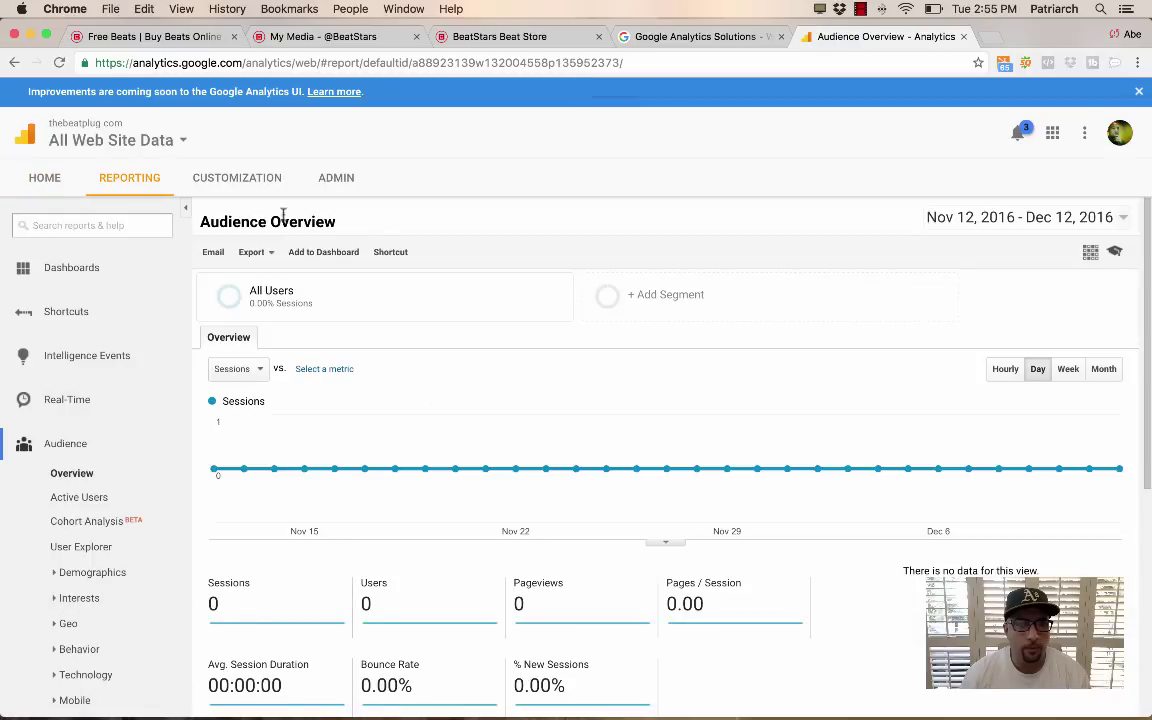
left_click(335, 178)
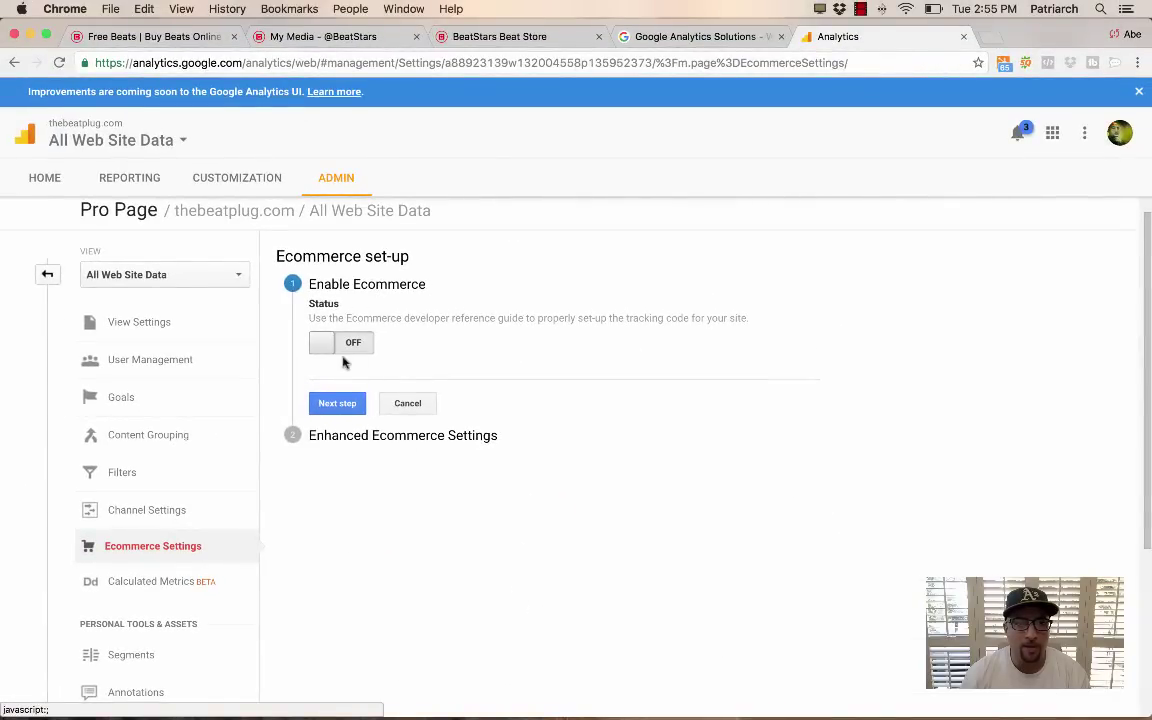
Turn on Ecommerce status, Related Products and Enhanced Ecommerce Reporting, then submit
left_click(337, 344)
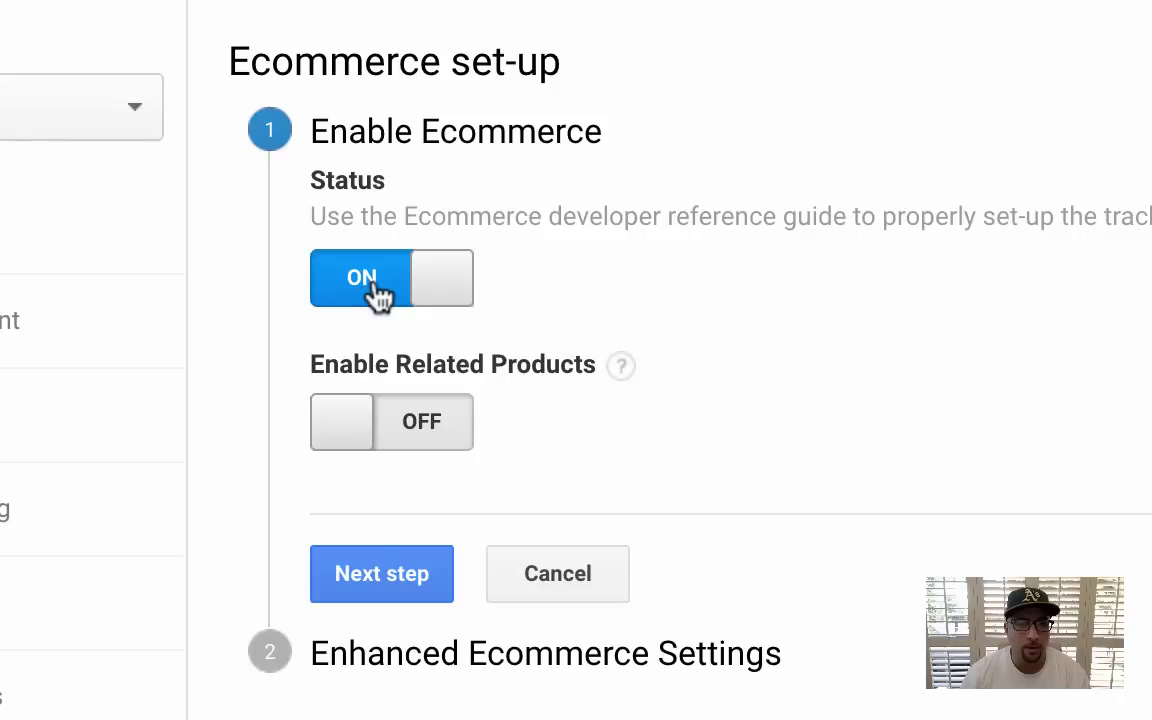
left_click(383, 445)
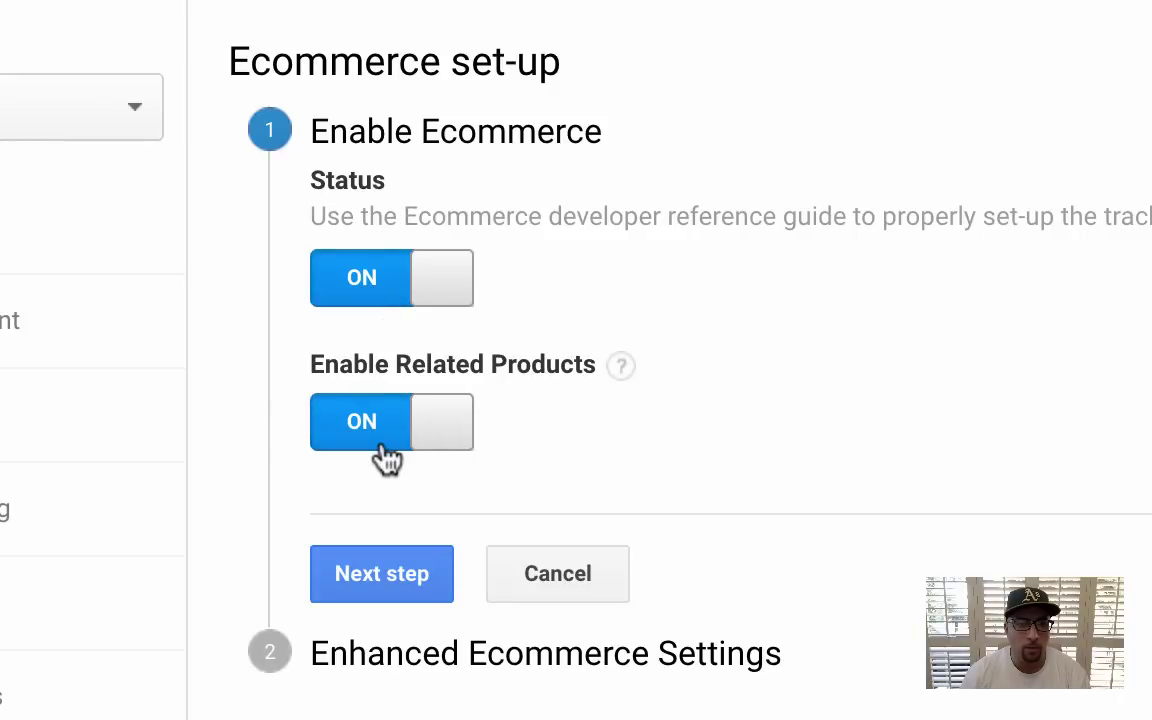
left_click(375, 562)
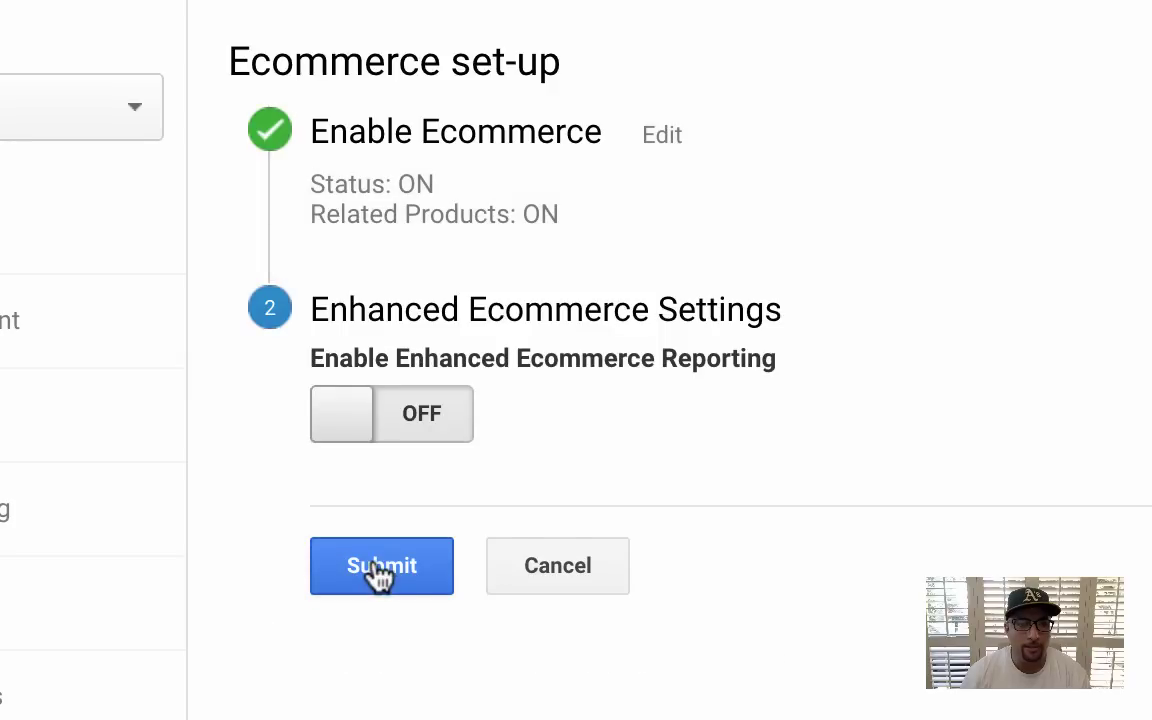
left_click(388, 422)
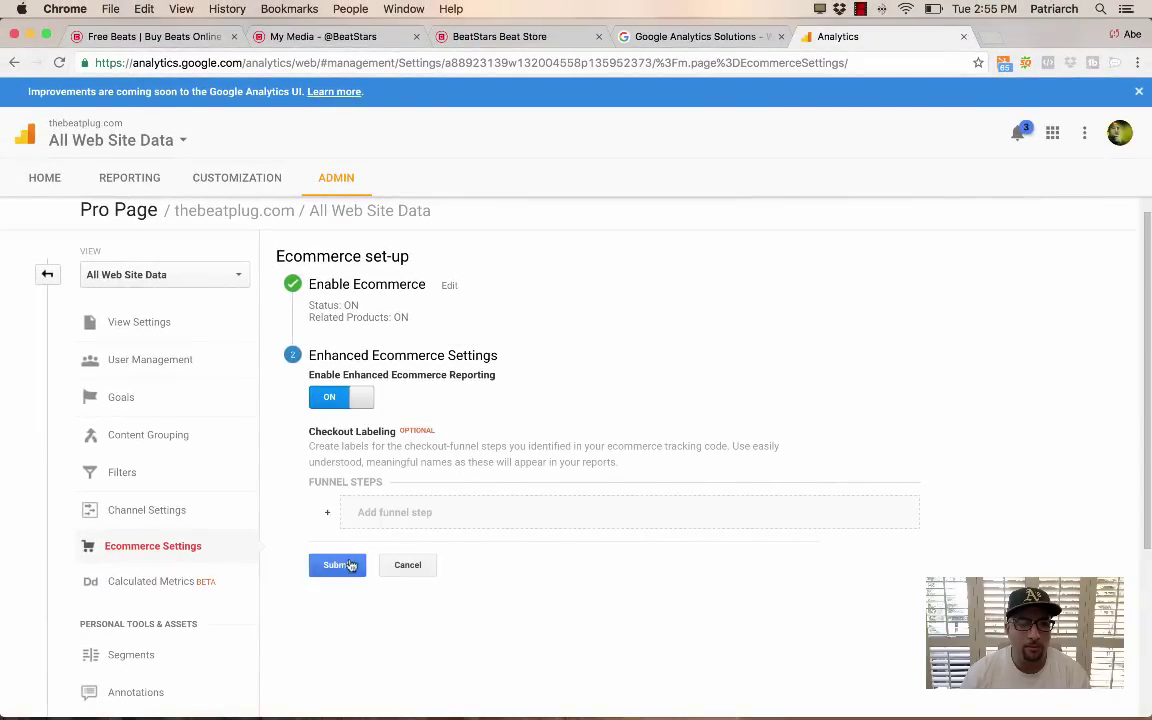
left_click(349, 566)
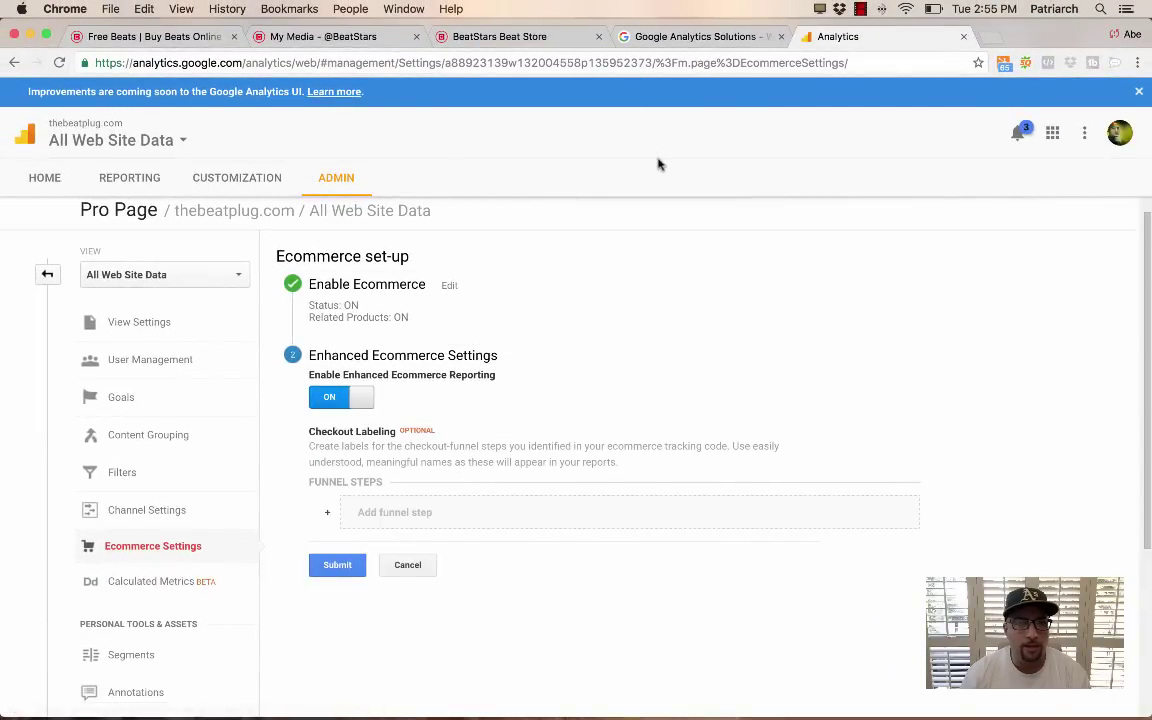
From the Accounts home, open beatstars.com's All Web Site Data under BeatStars Pro Pages
left_click(45, 179)
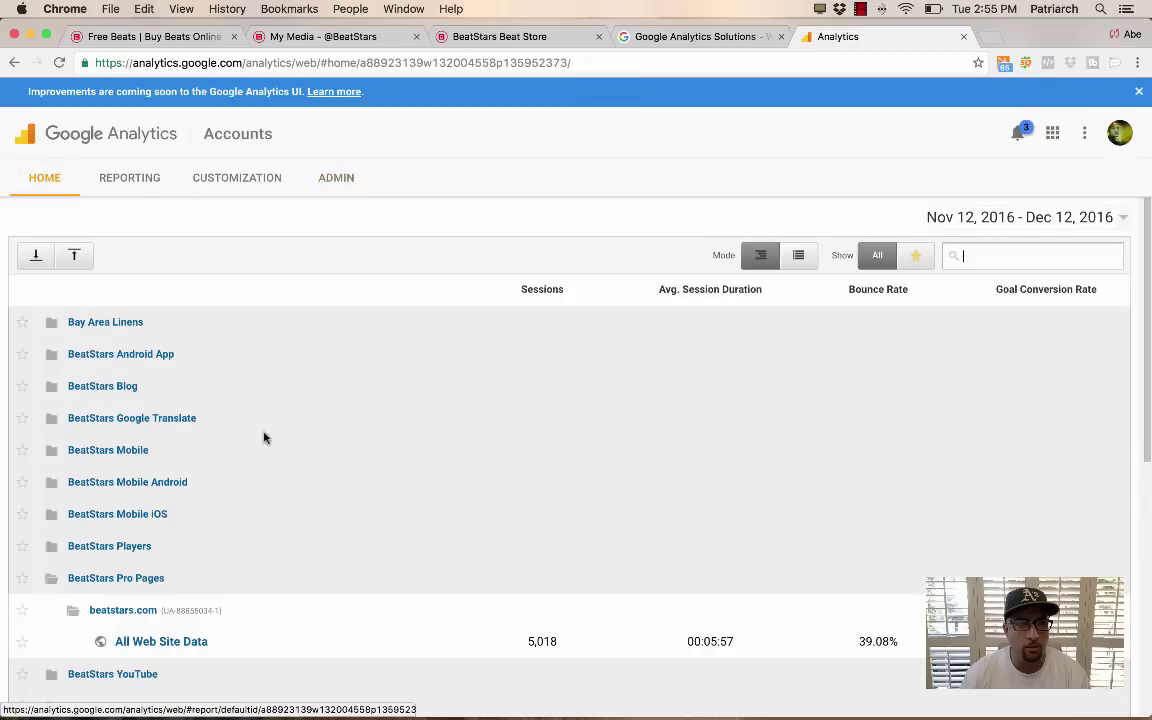
scroll(262, 437, "down", 2)
left_click(141, 514)
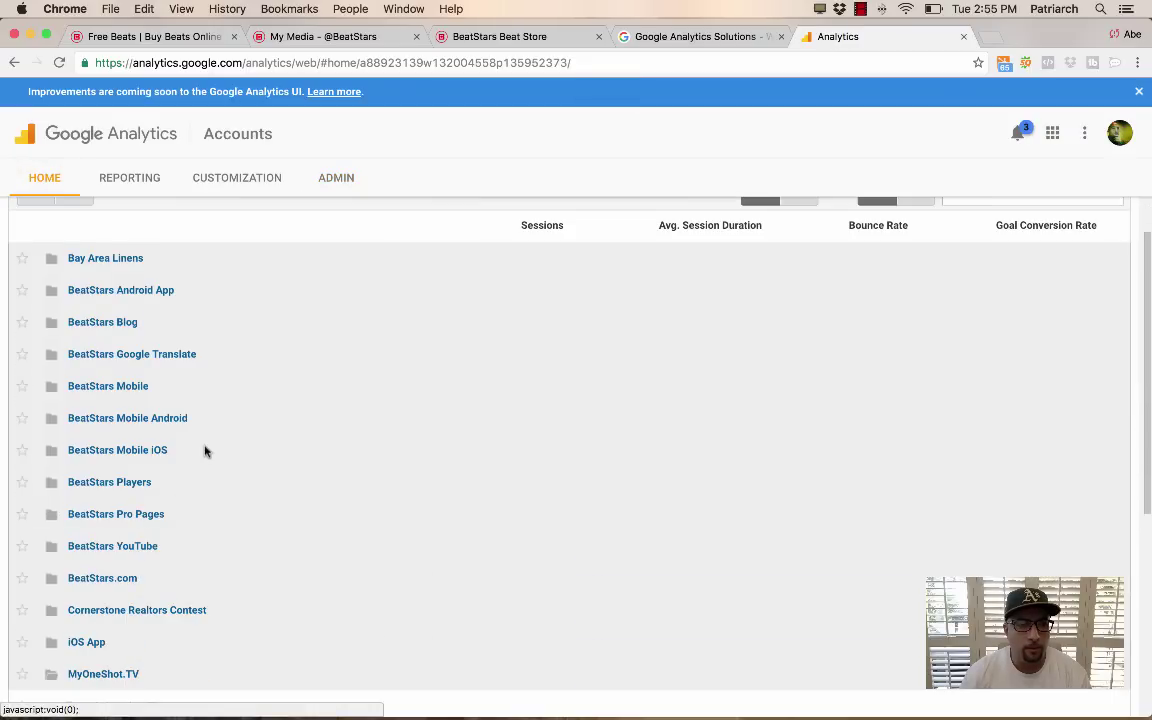
scroll(210, 440, "down", 2)
left_click(134, 451)
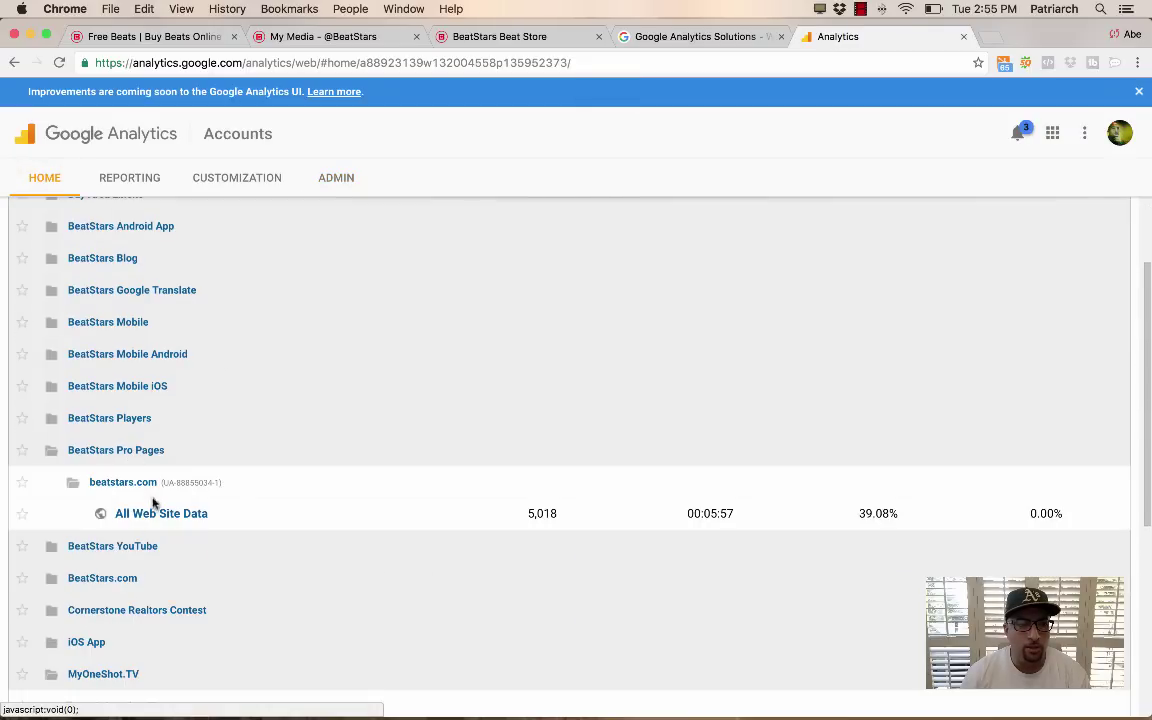
left_click(158, 514)
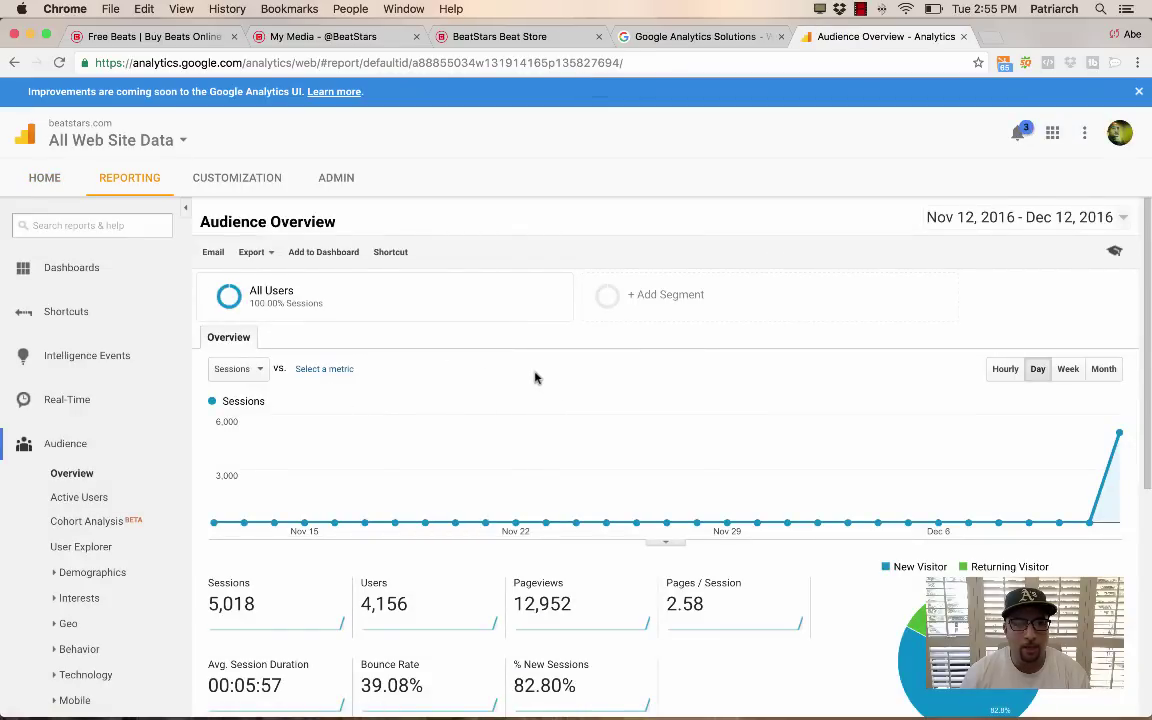
Review the Audience Overview: 5,018 sessions, 4,156 users, 12,952 pageviews, 39.08% bounce rate
scroll(533, 375, "down", 3)
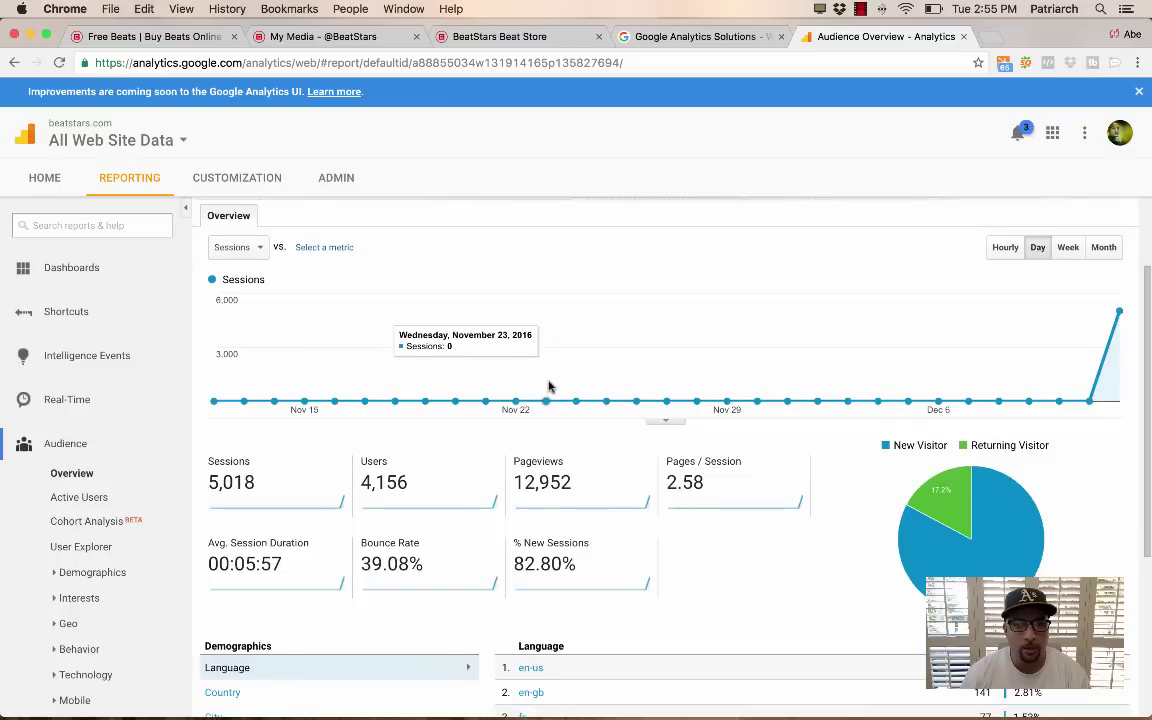
scroll(548, 386, "up", 3)
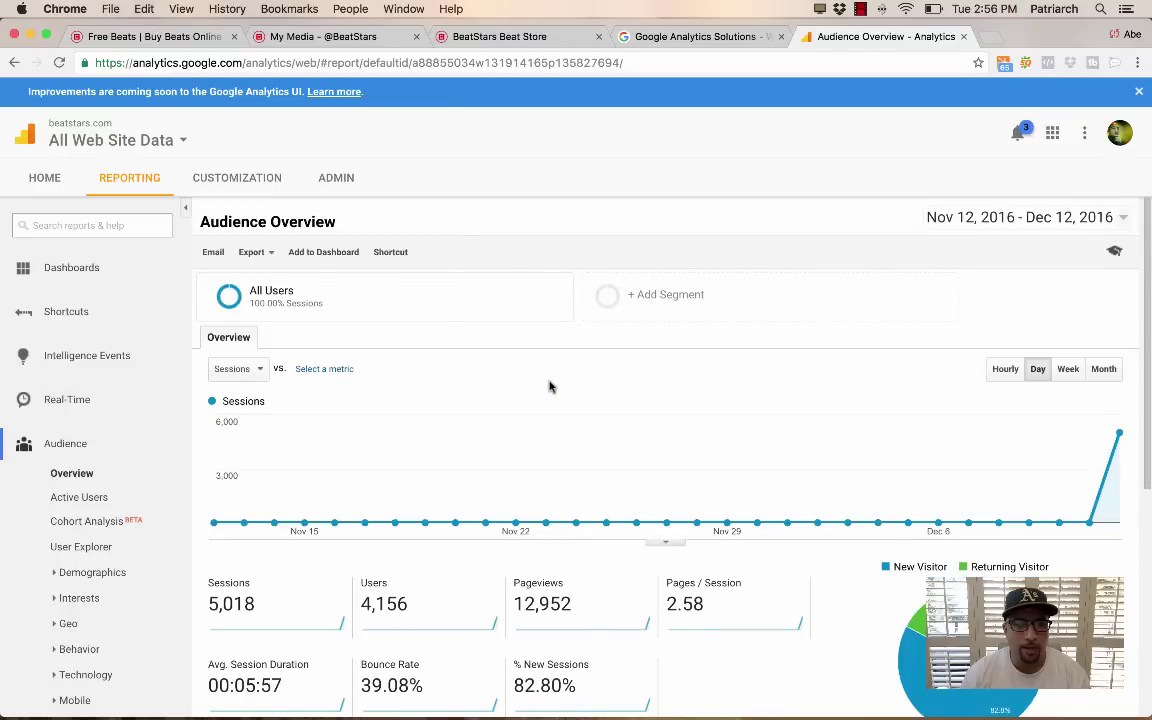
scroll(549, 386, "down", 1)
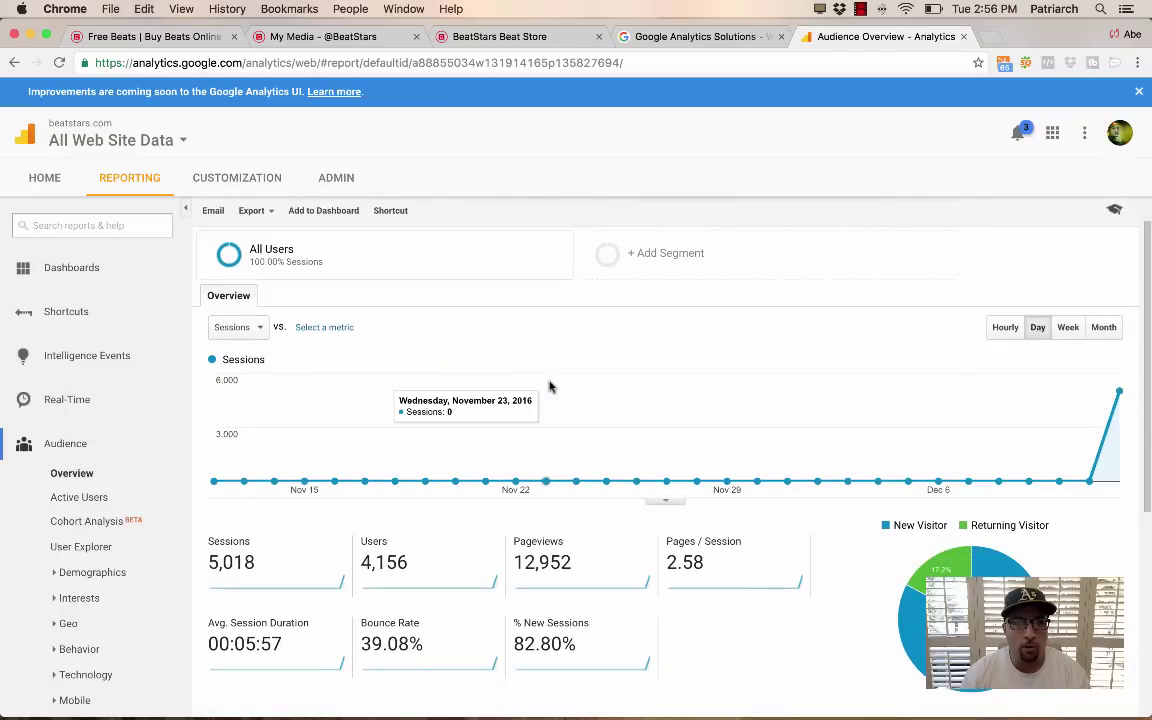
scroll(489, 365, "up", 1)
scroll(489, 365, "down", 6)
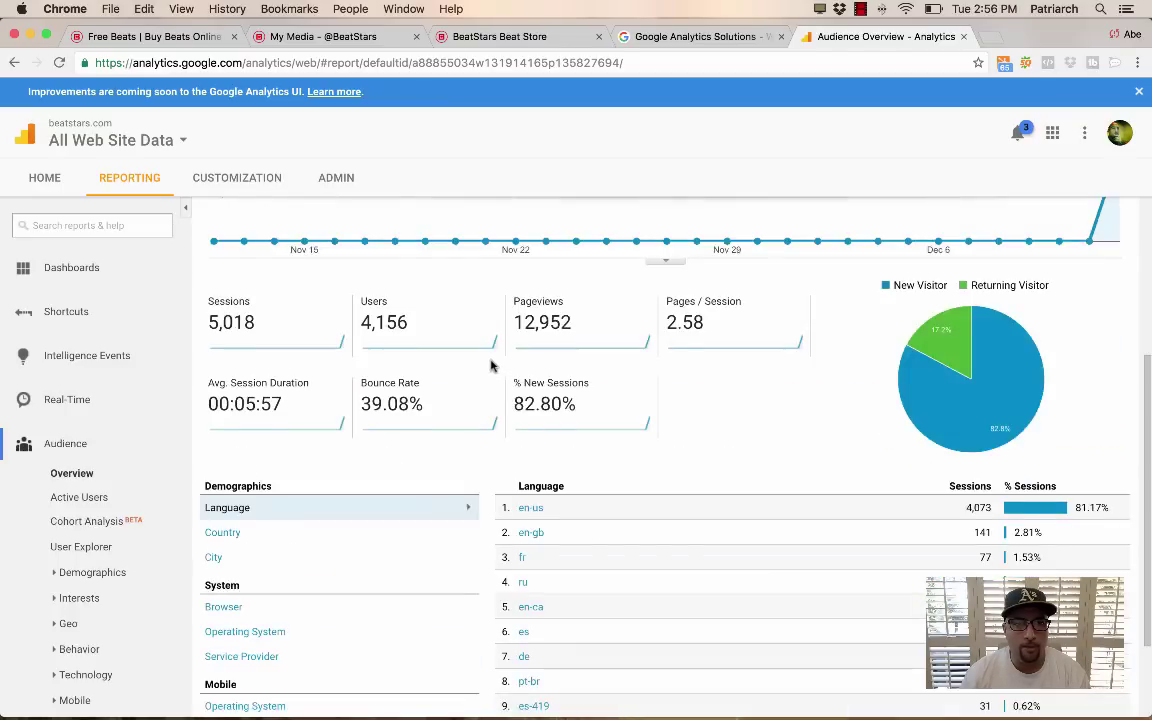
scroll(422, 447, "up", 3)
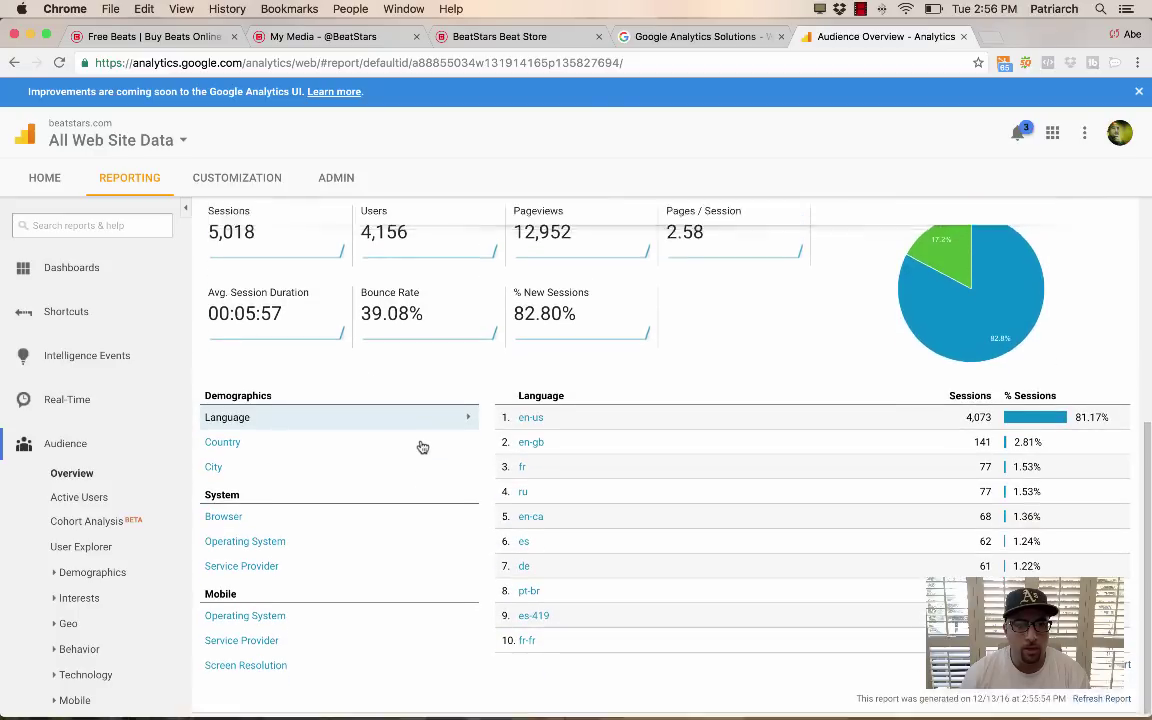
scroll(422, 447, "up", 5)
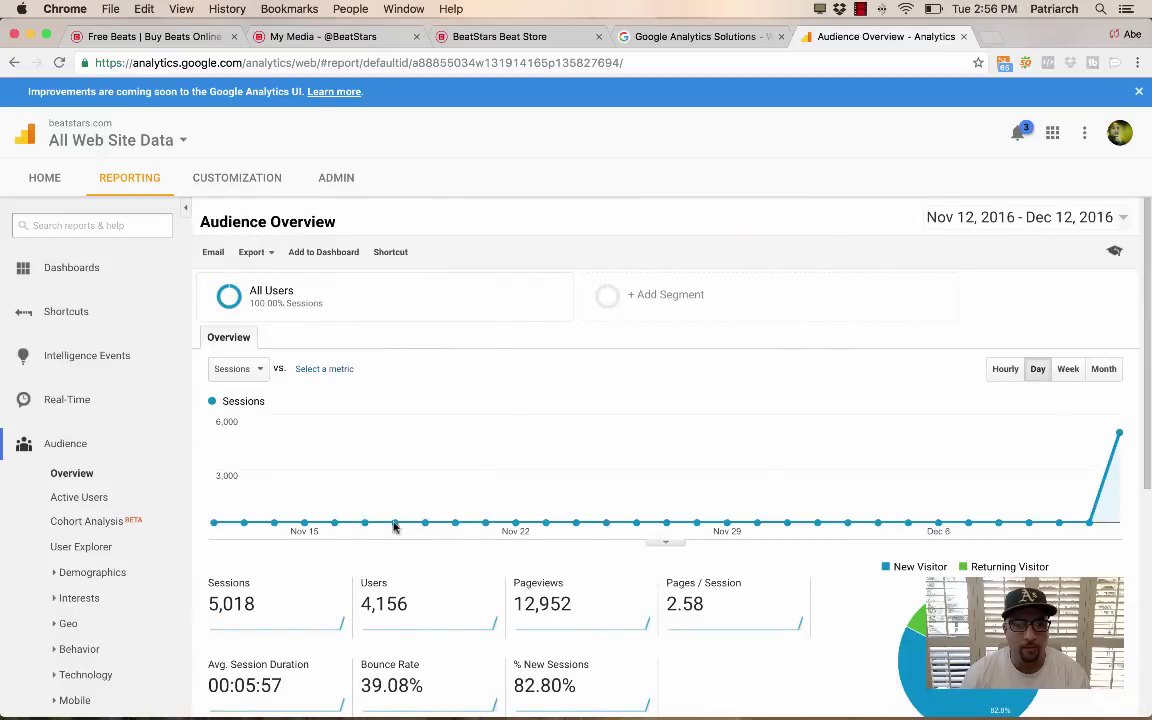
scroll(329, 553, "down", 2)
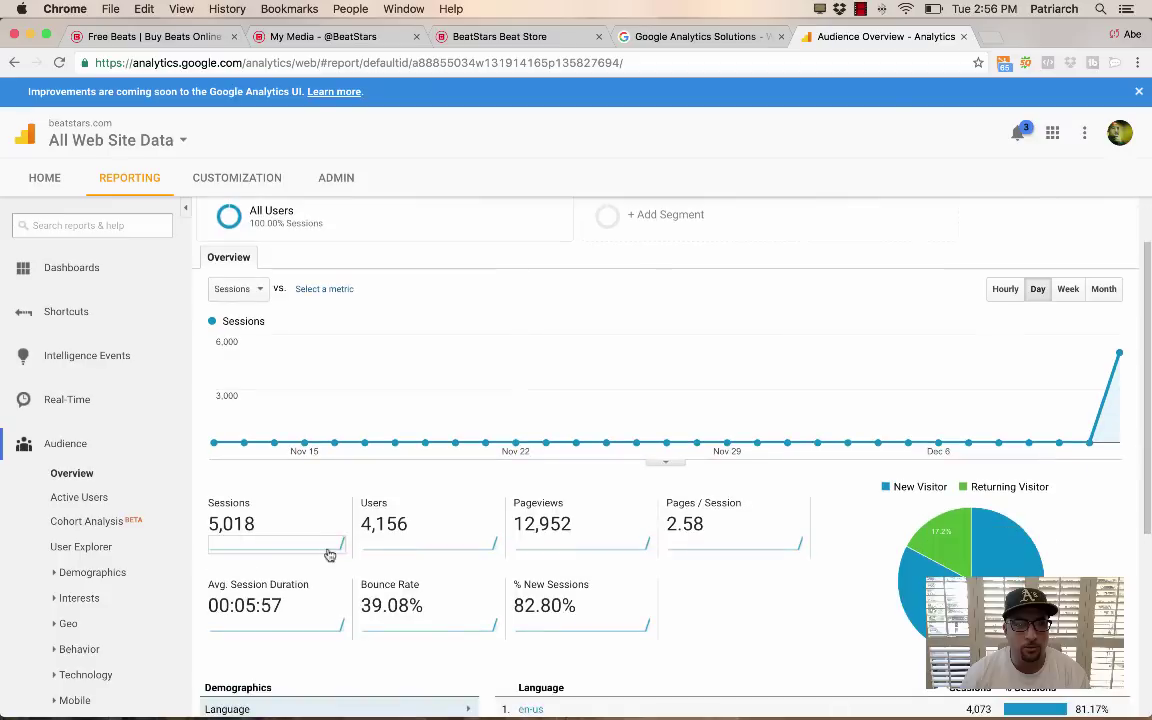
scroll(103, 476, "down", 3)
scroll(124, 435, "down", 1)
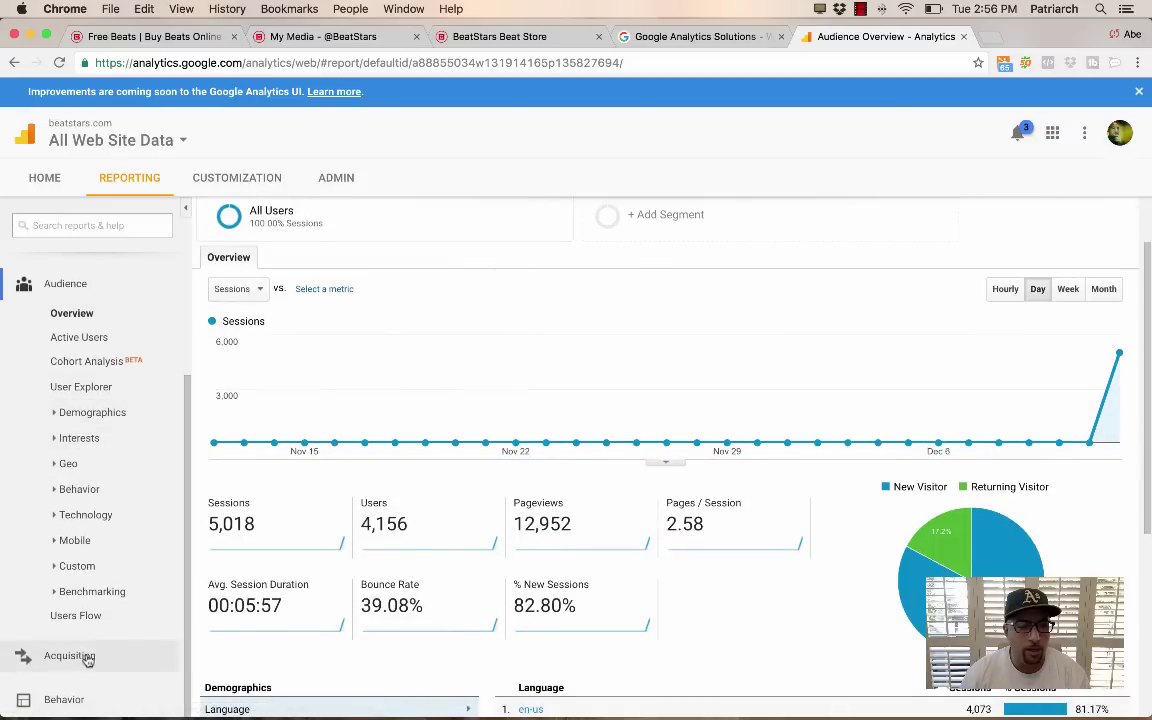
Open Acquisition Overview and compare channels: Direct 3,205, Social 938, Organic Search 626 sessions
left_click(69, 656)
scroll(119, 577, "down", 2)
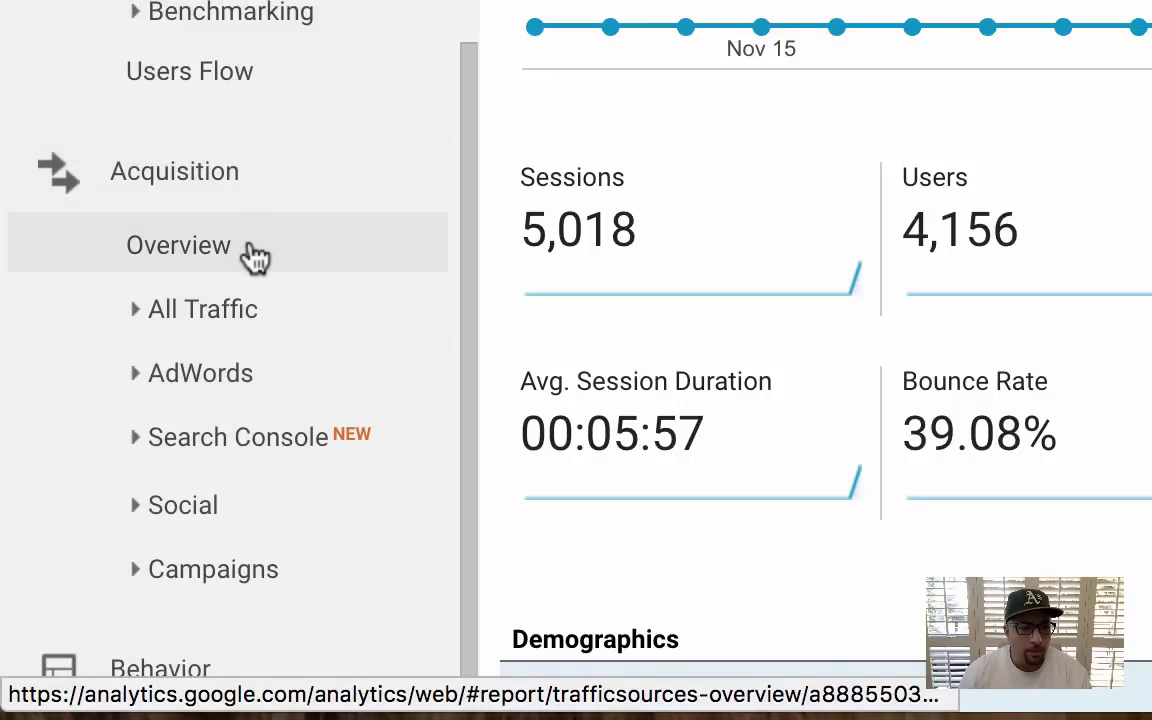
left_click(250, 256)
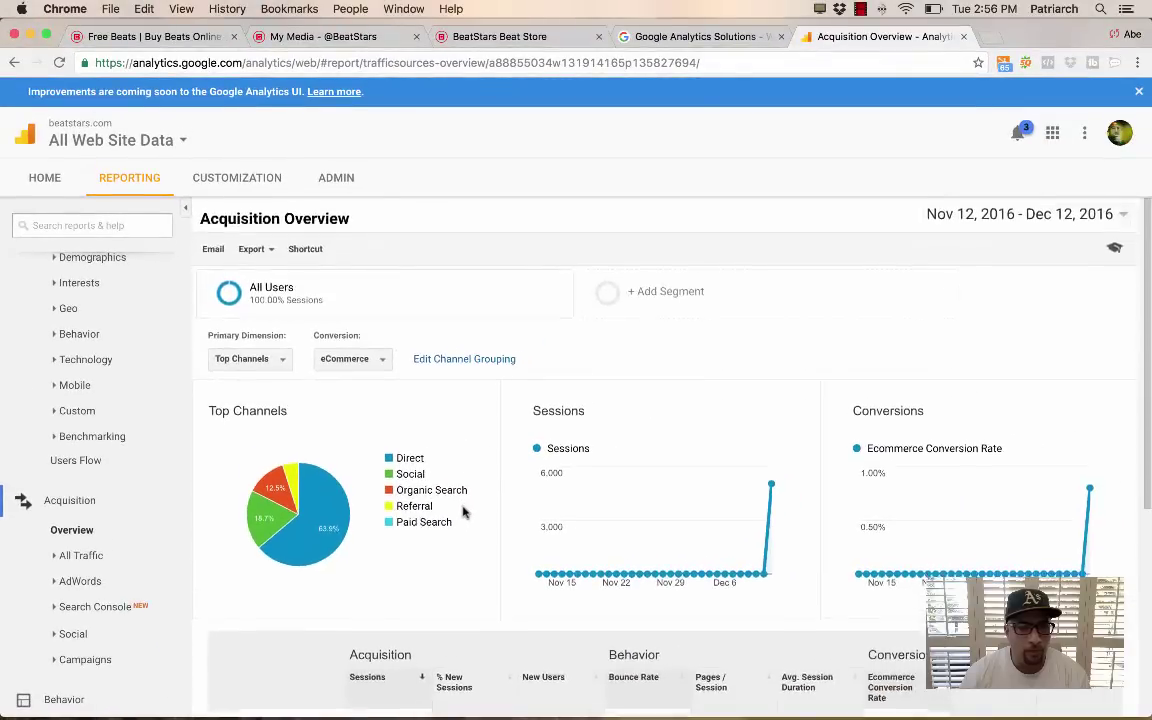
scroll(465, 513, "down", 5)
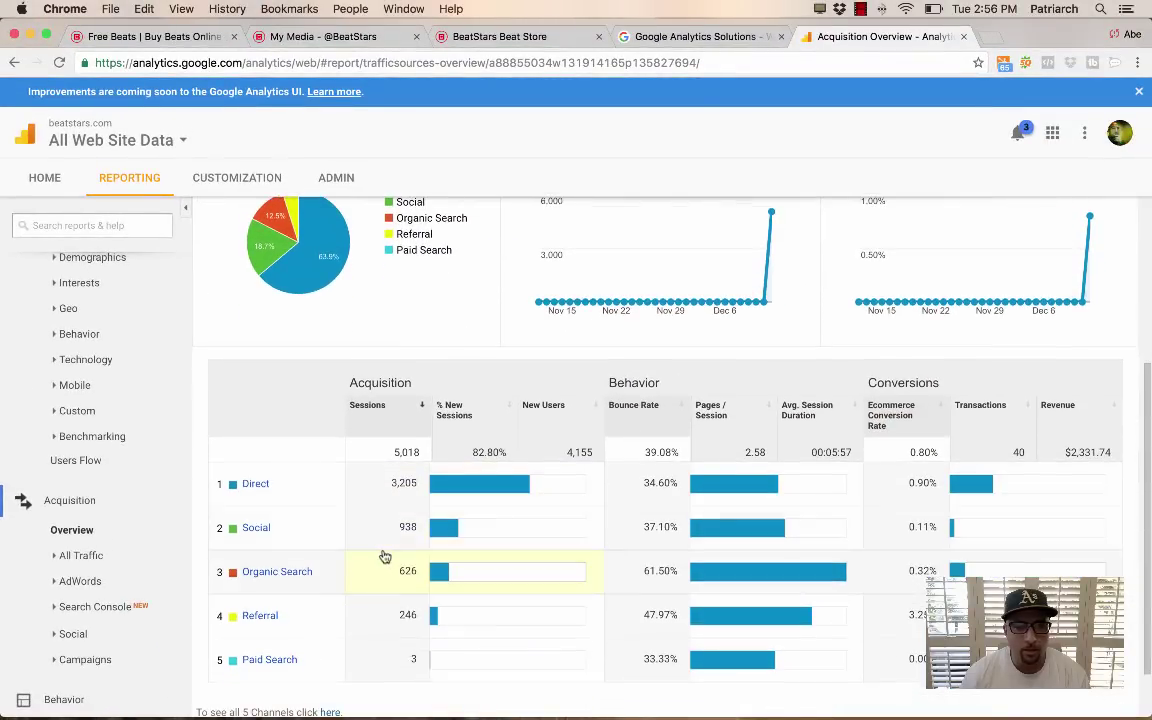
scroll(540, 570, "down", 1)
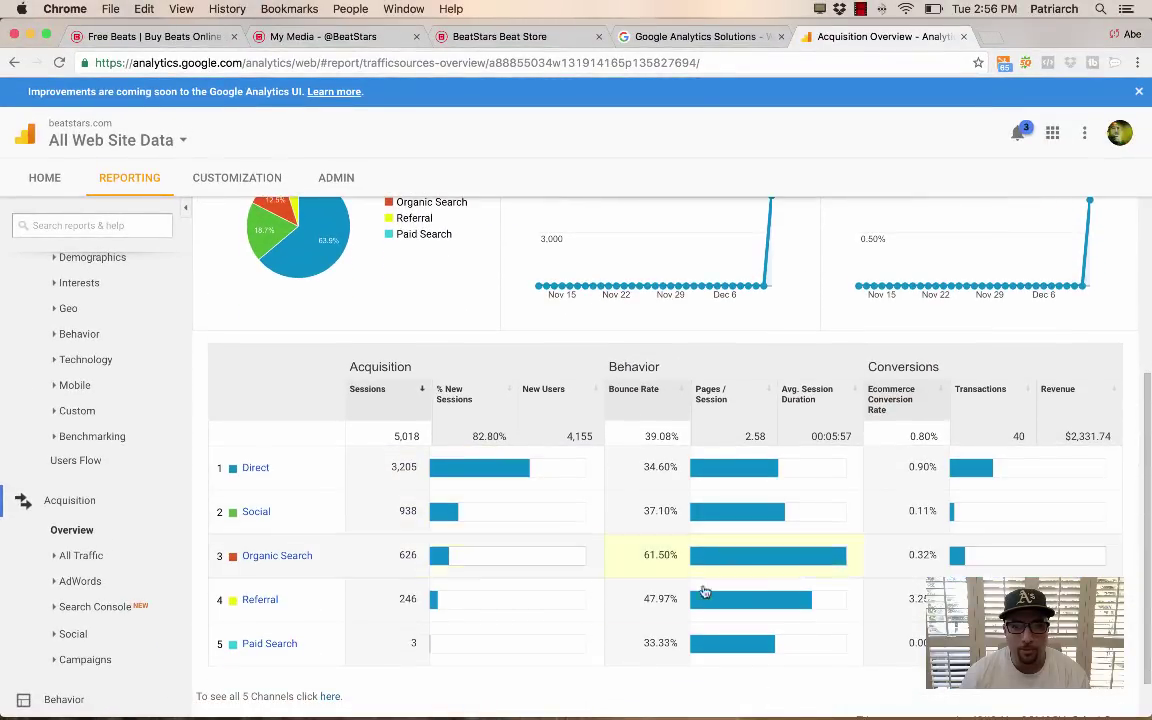
Review Social sessions by network: Facebook 425, Twitter 273, Instagram 216 with the $30.00 transaction
left_click(256, 512)
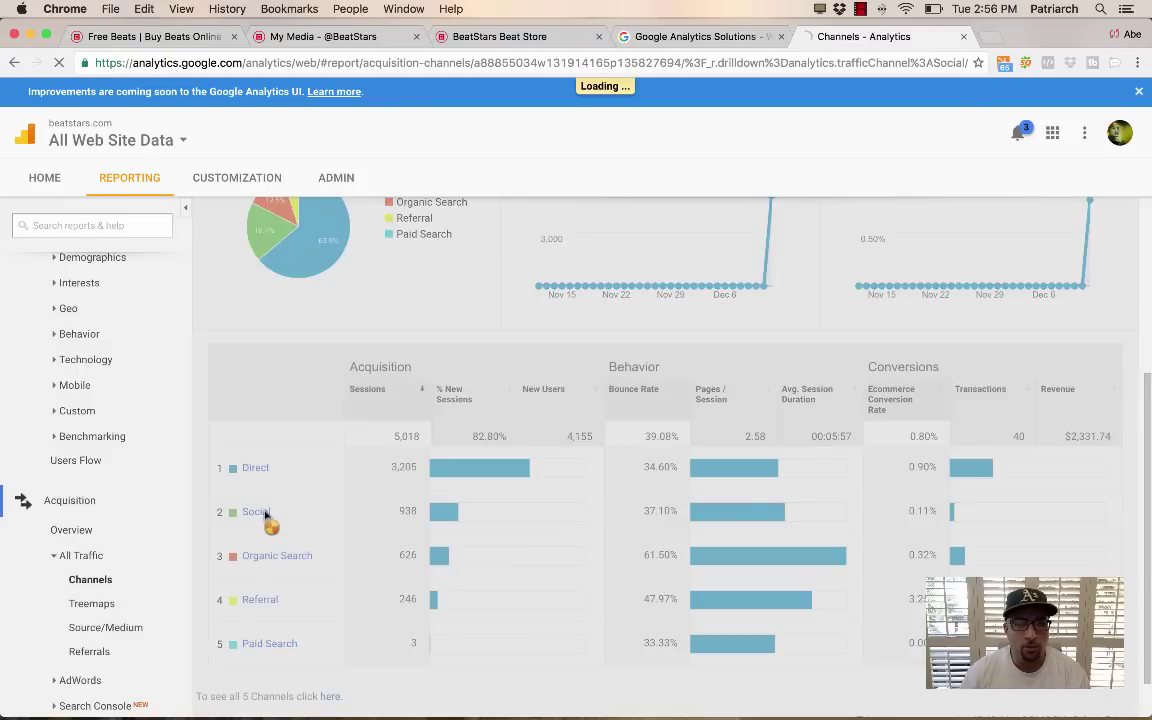
scroll(614, 483, "down", 5)
scroll(614, 483, "down", 3)
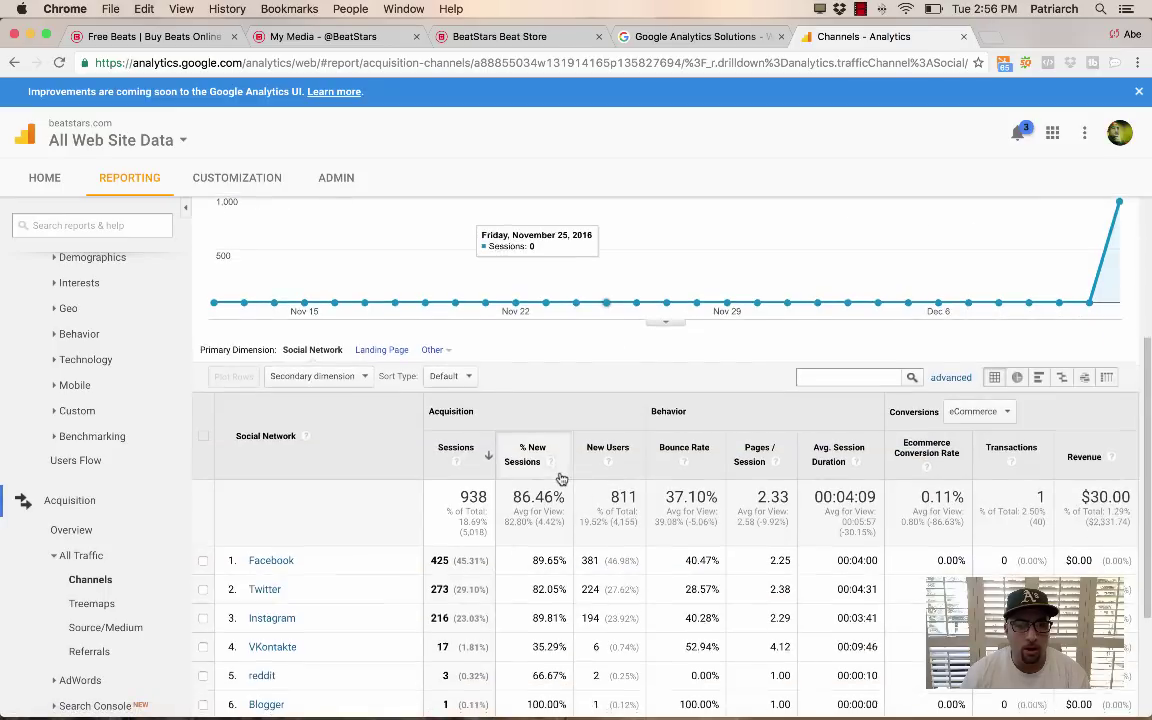
scroll(607, 477, "down", 2)
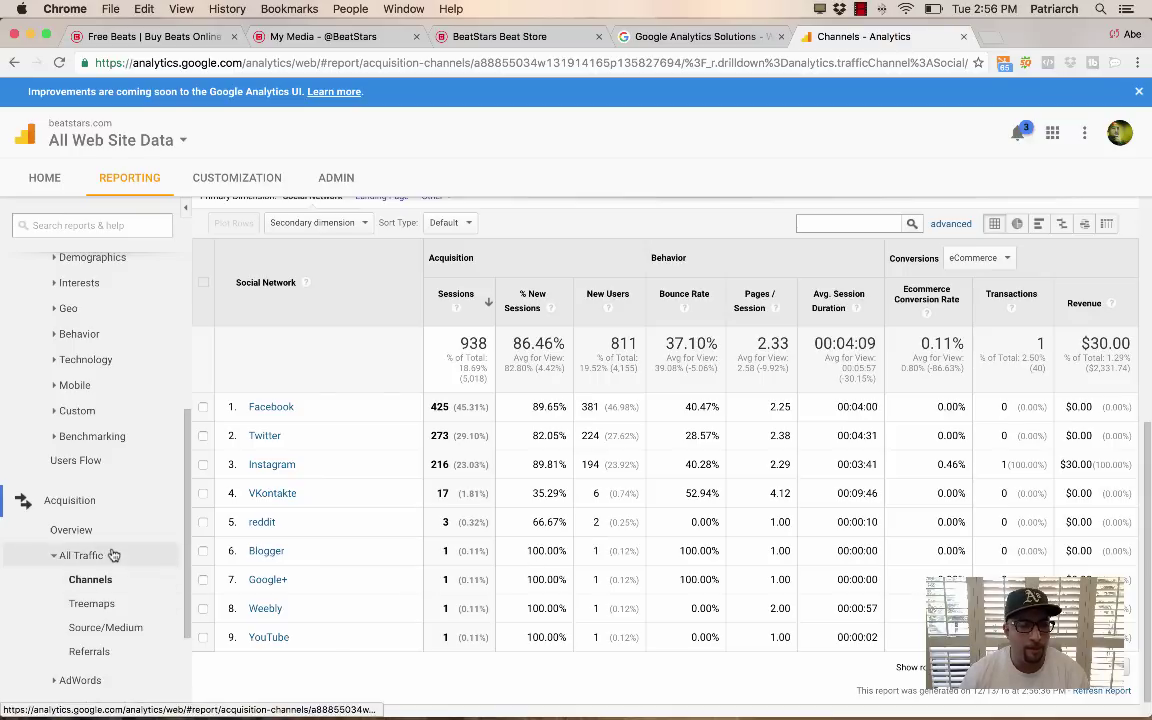
scroll(112, 525, "down", 2)
scroll(110, 519, "down", 3)
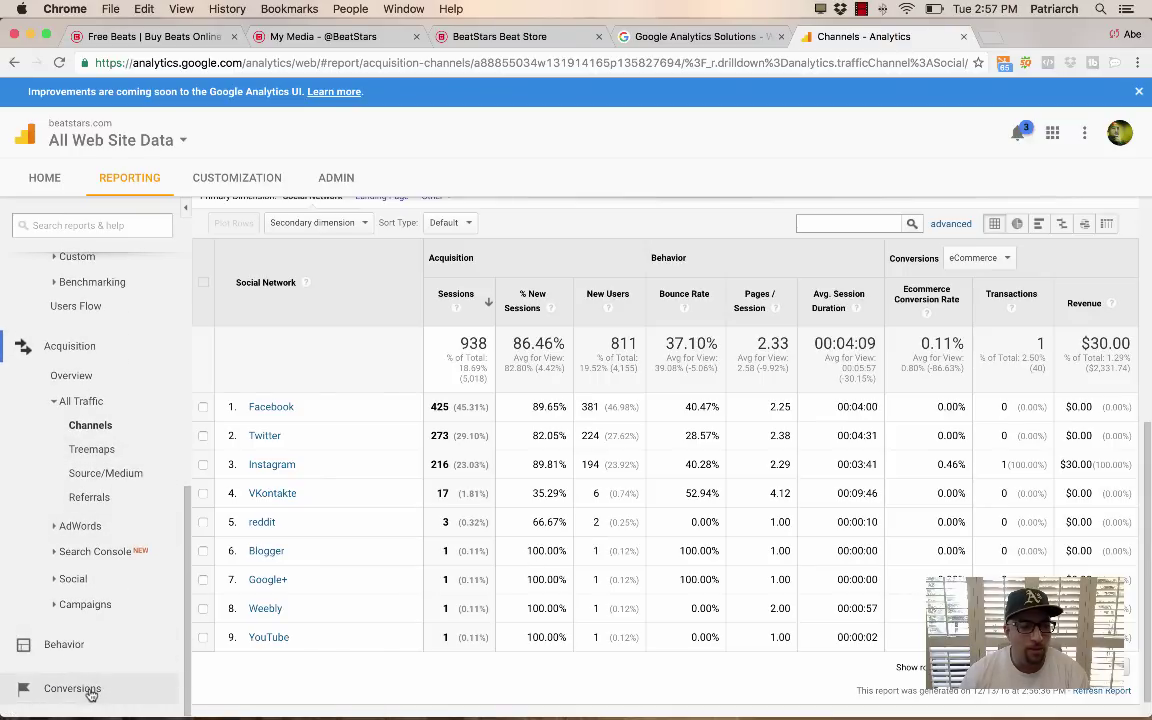
Show the Ecommerce Overview with top revenue sources by Source / Medium
left_click(90, 690)
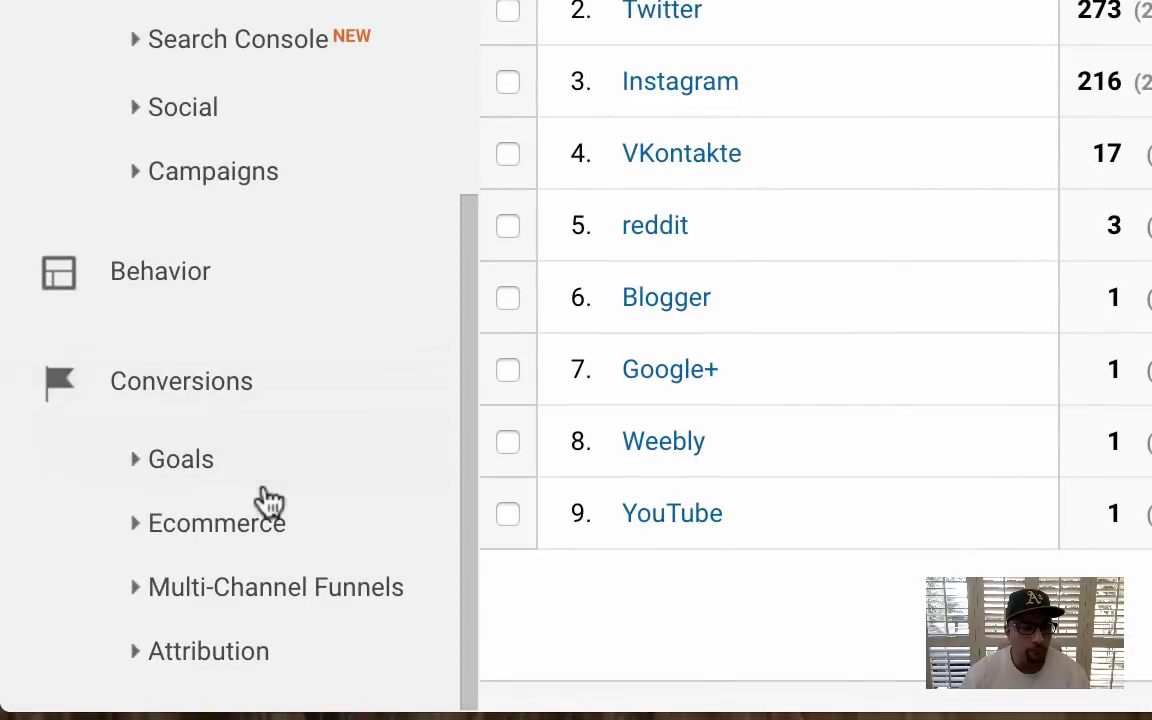
left_click(262, 530)
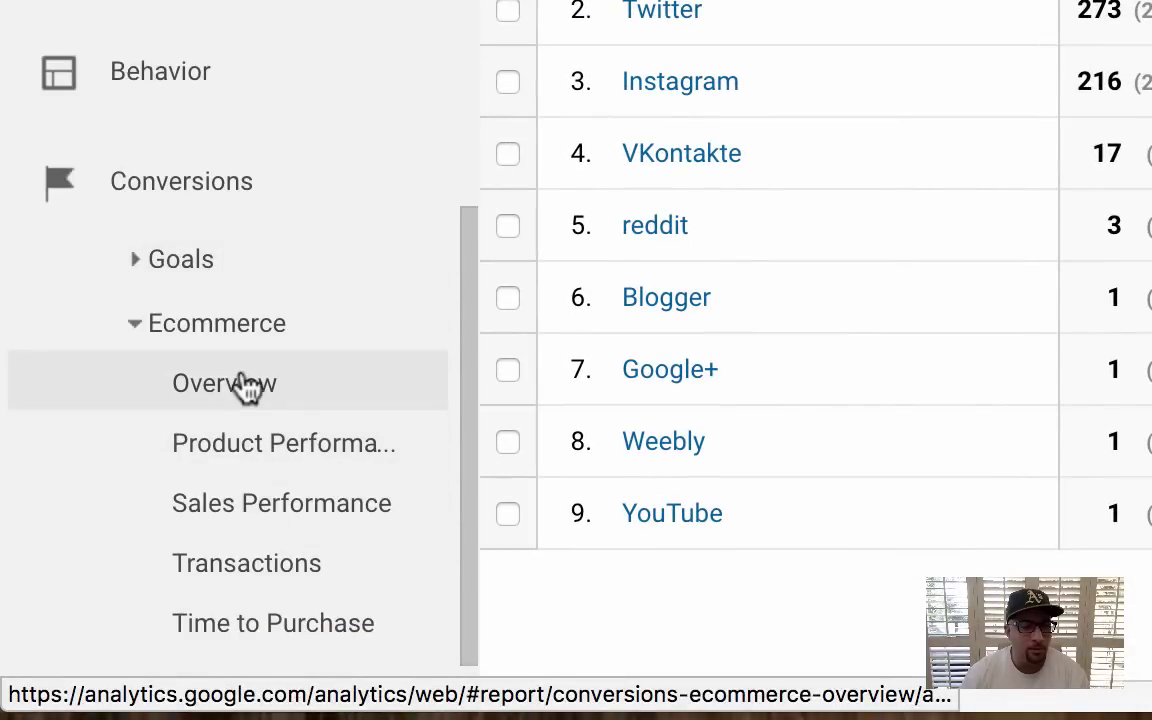
left_click(245, 385)
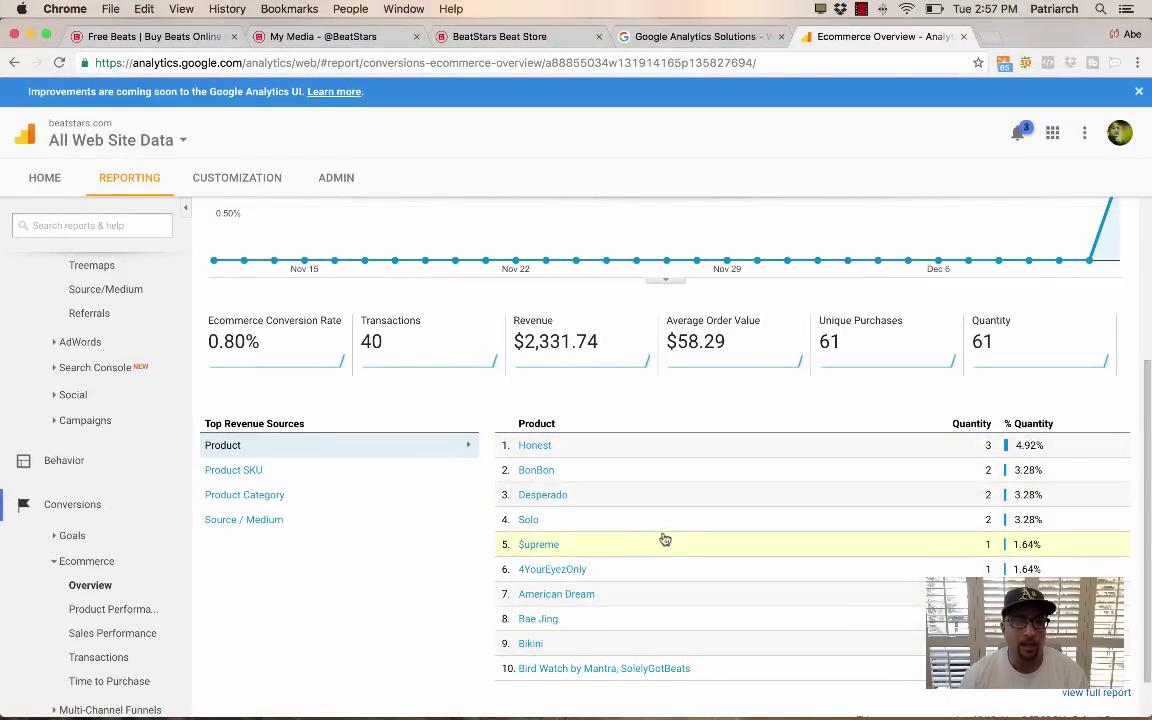
left_click(263, 521)
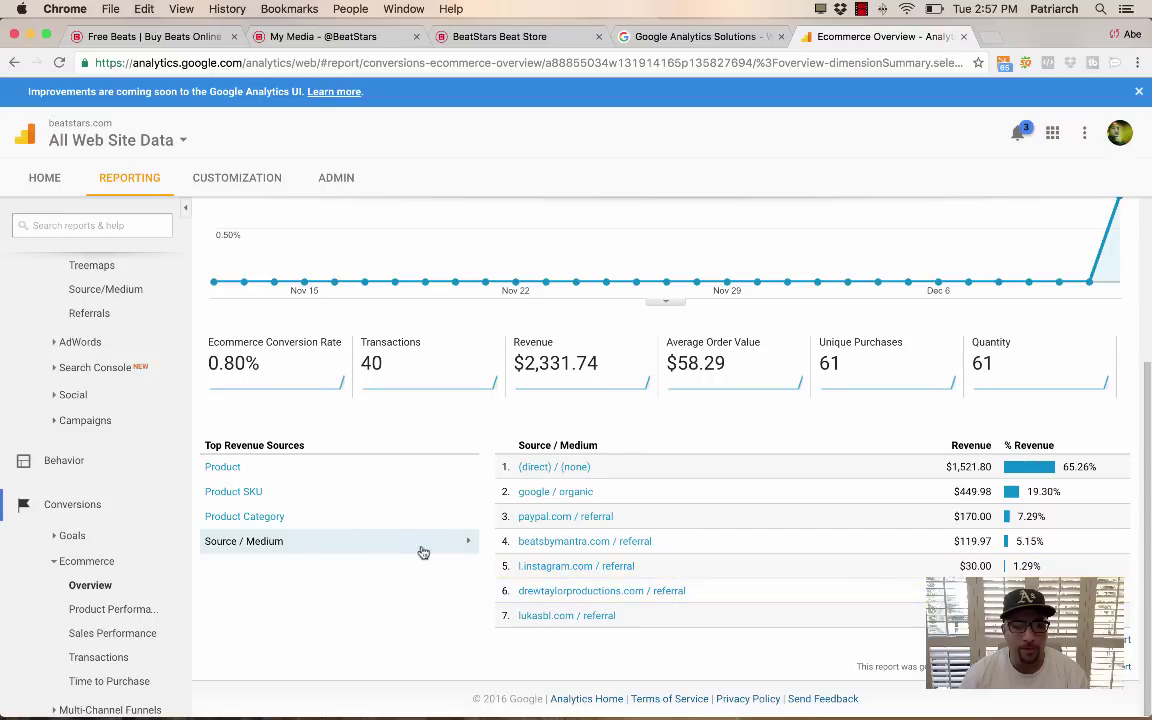
scroll(128, 542, "down", 1)
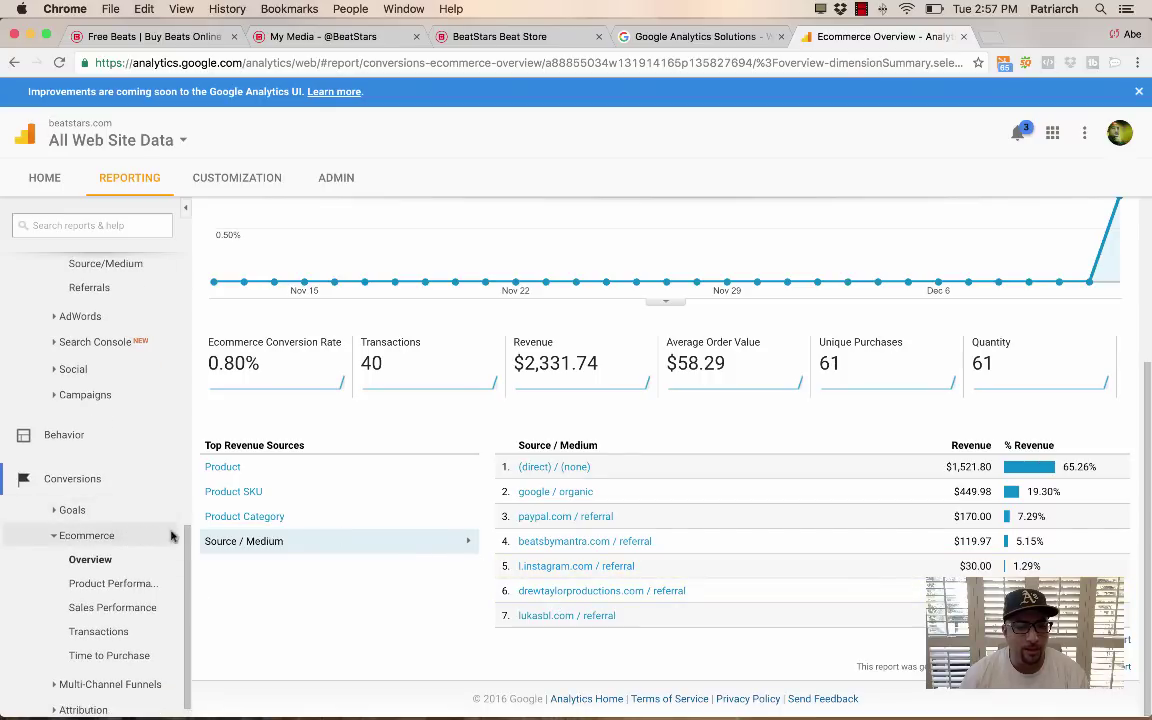
Review the Transactions report, then Sales Performance showing $2,331.74 total revenue for Nov 12–Dec 12, 2016
left_click(92, 633)
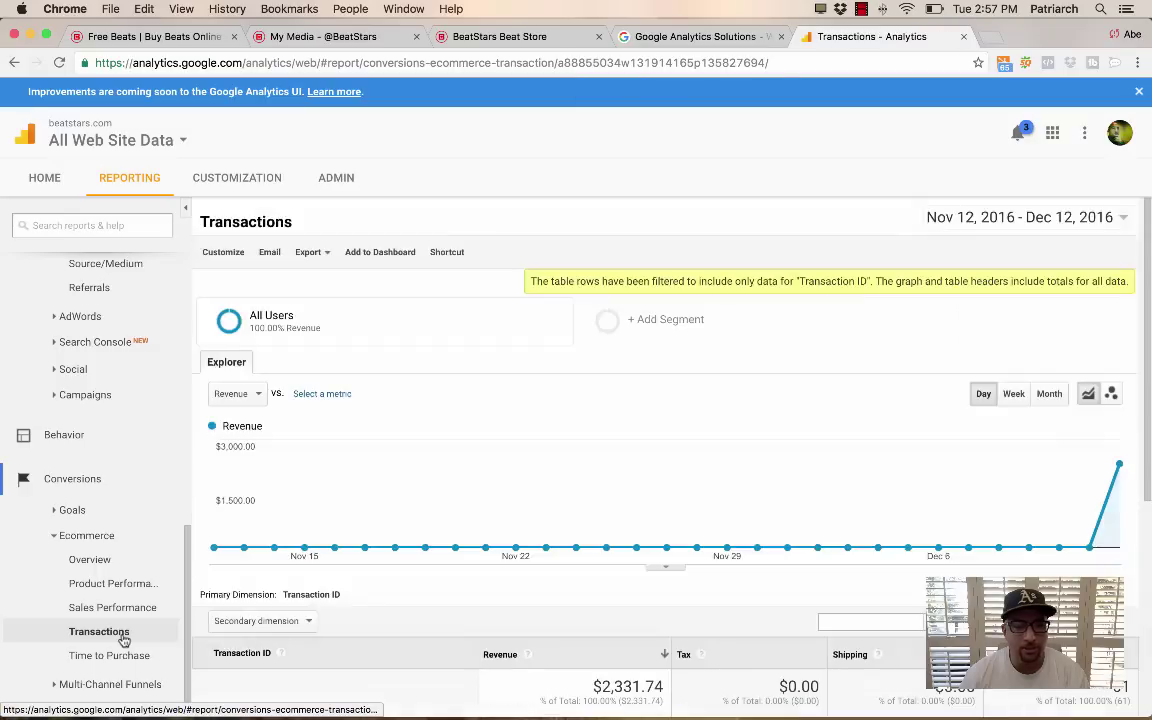
scroll(456, 550, "down", 5)
scroll(352, 444, "down", 2)
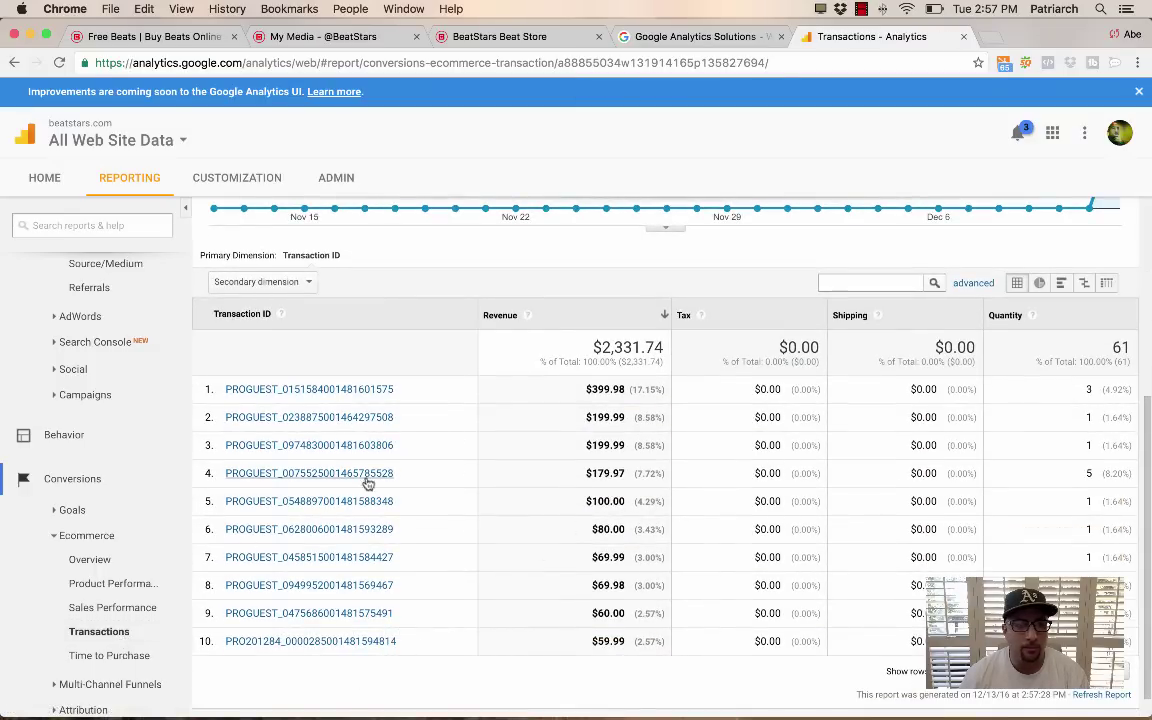
scroll(260, 440, "up", 6)
scroll(105, 520, "down", 1)
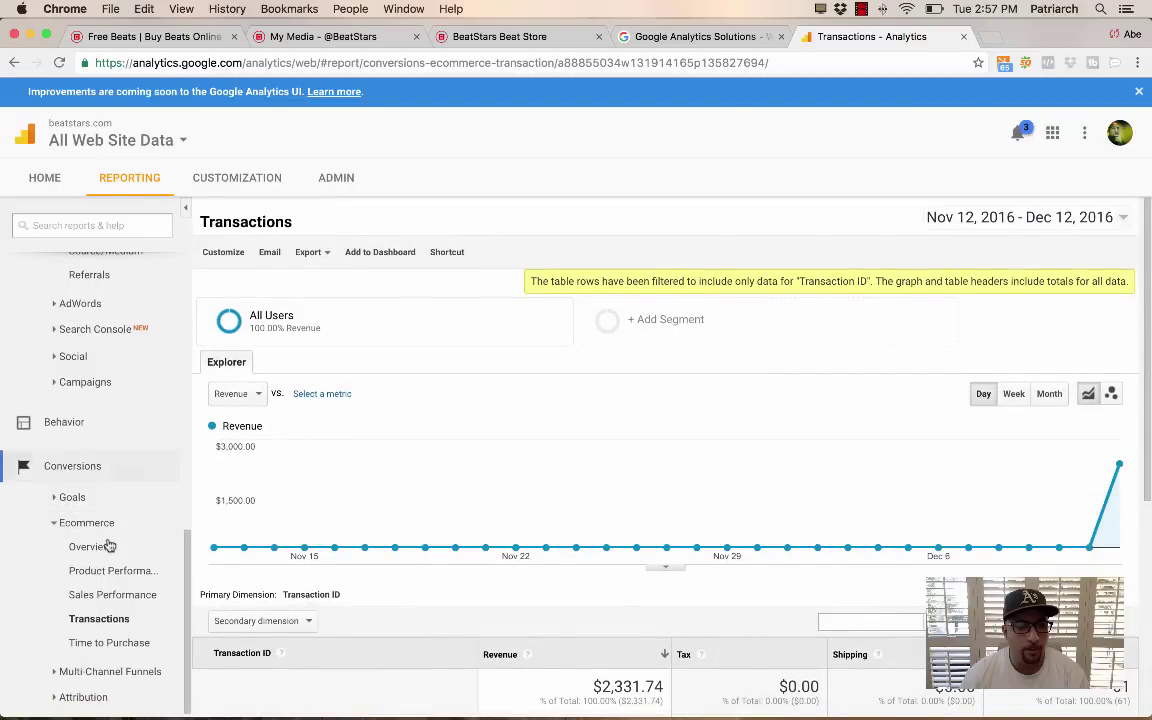
left_click(114, 594)
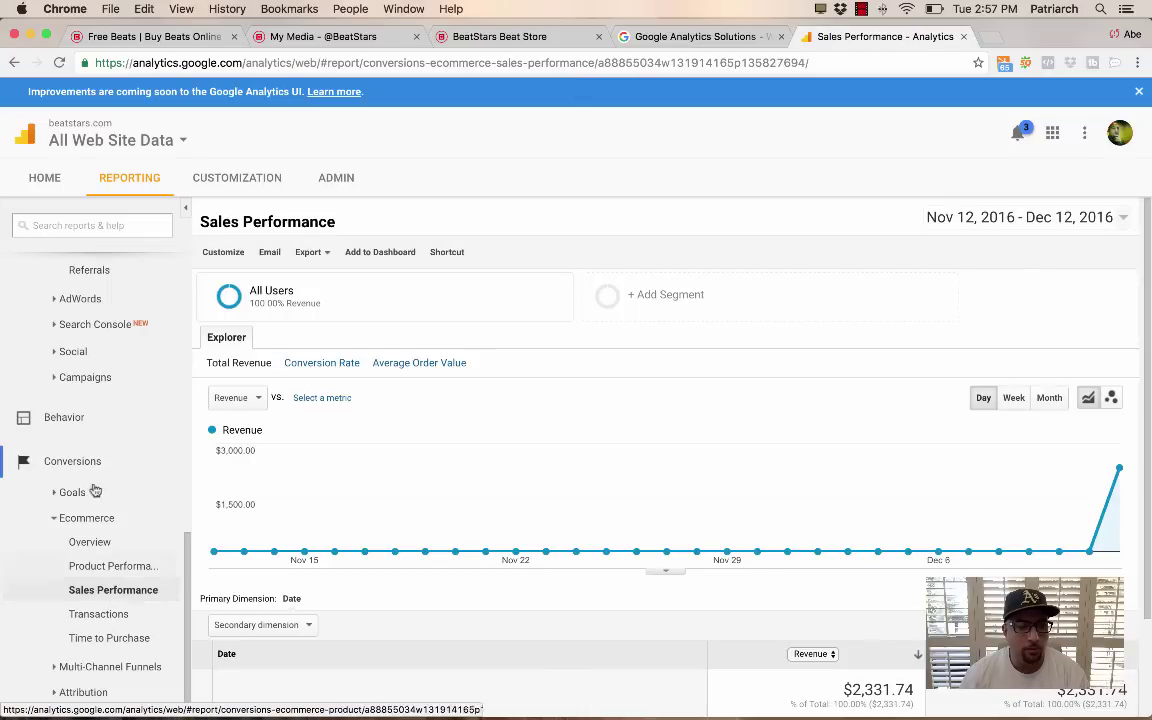
scroll(90, 460, "up", 5)
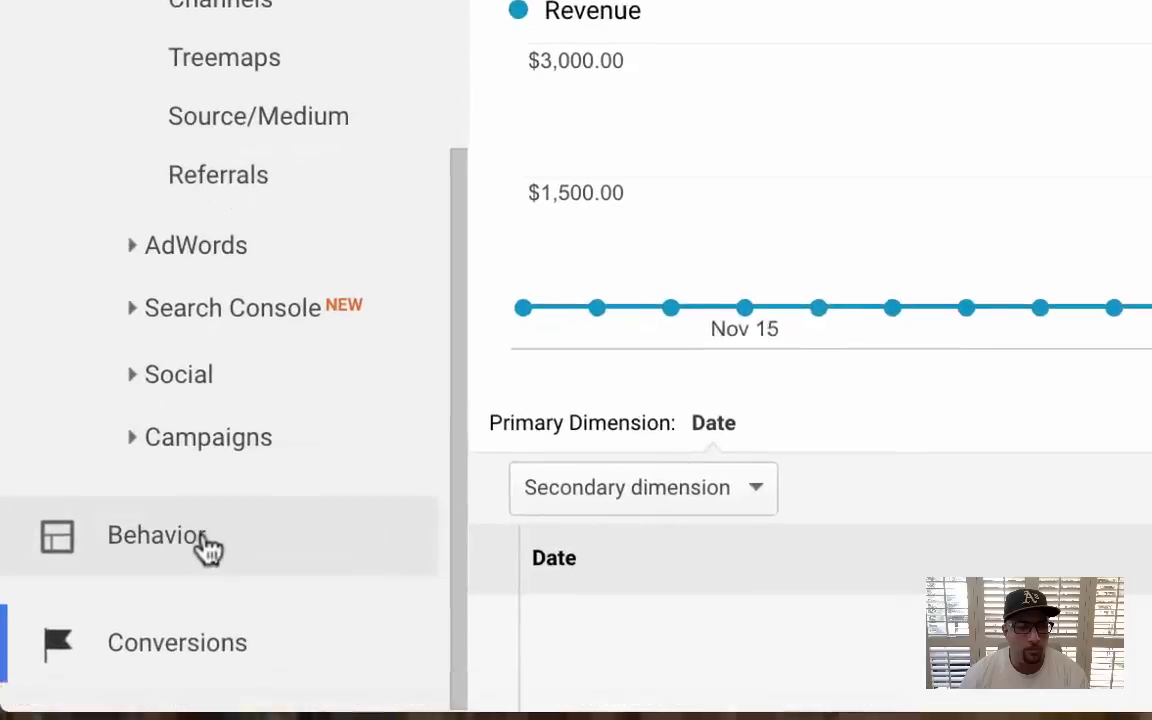
List the Events Overview by Event Action: play 17,819, pause 4,125, add_to_cart 428 of 22,702 events
left_click(114, 620)
scroll(157, 550, "down", 3)
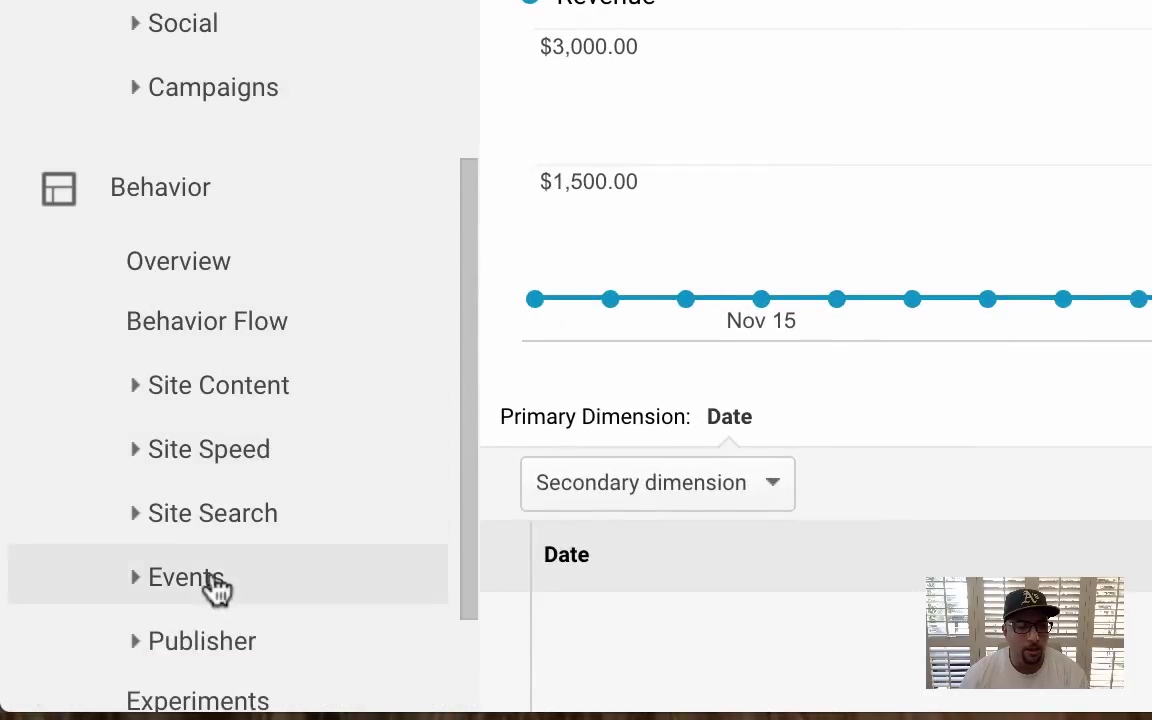
left_click(225, 578)
left_click(209, 445)
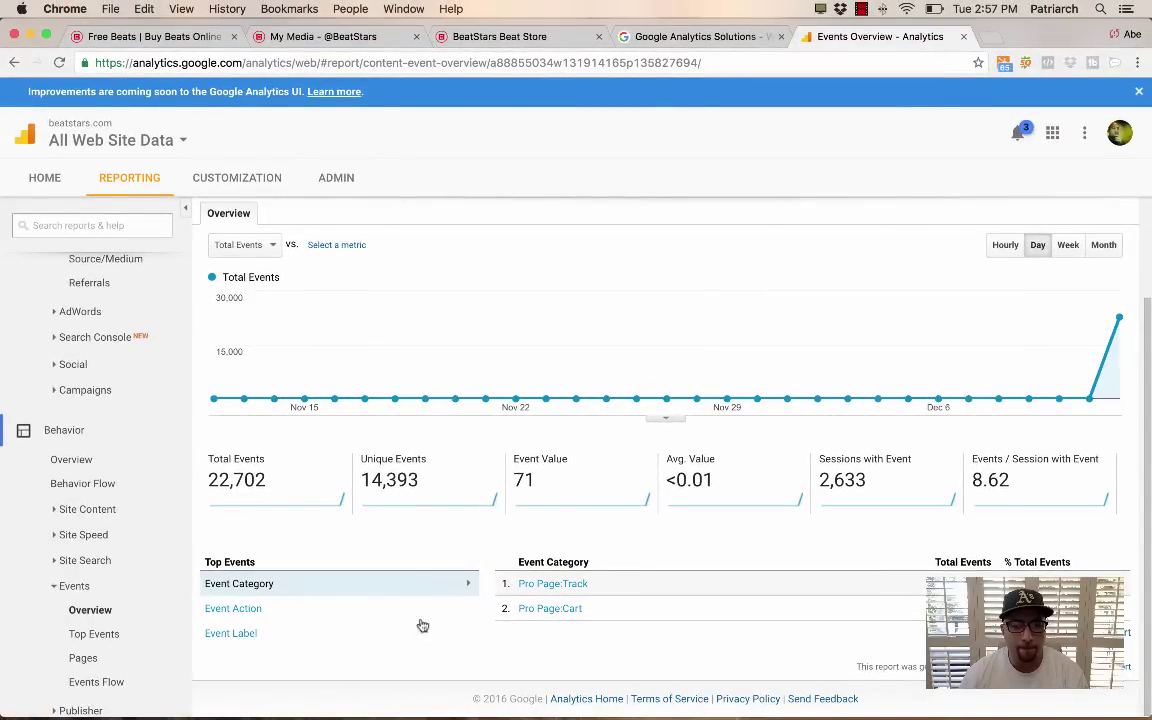
left_click(249, 612)
scroll(495, 623, "down", 2)
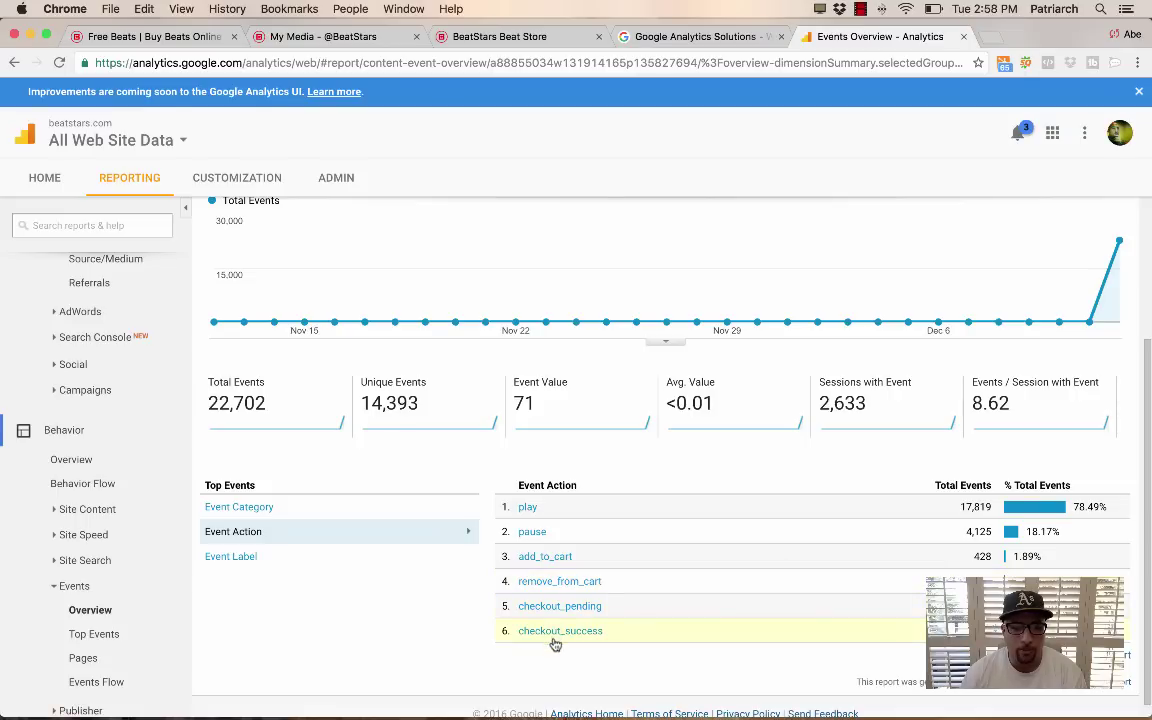
Break the play events down by Event Label: Say It 101, Come & Go (w/Hook) 90, Blueberry Schwag 86
left_click(529, 509)
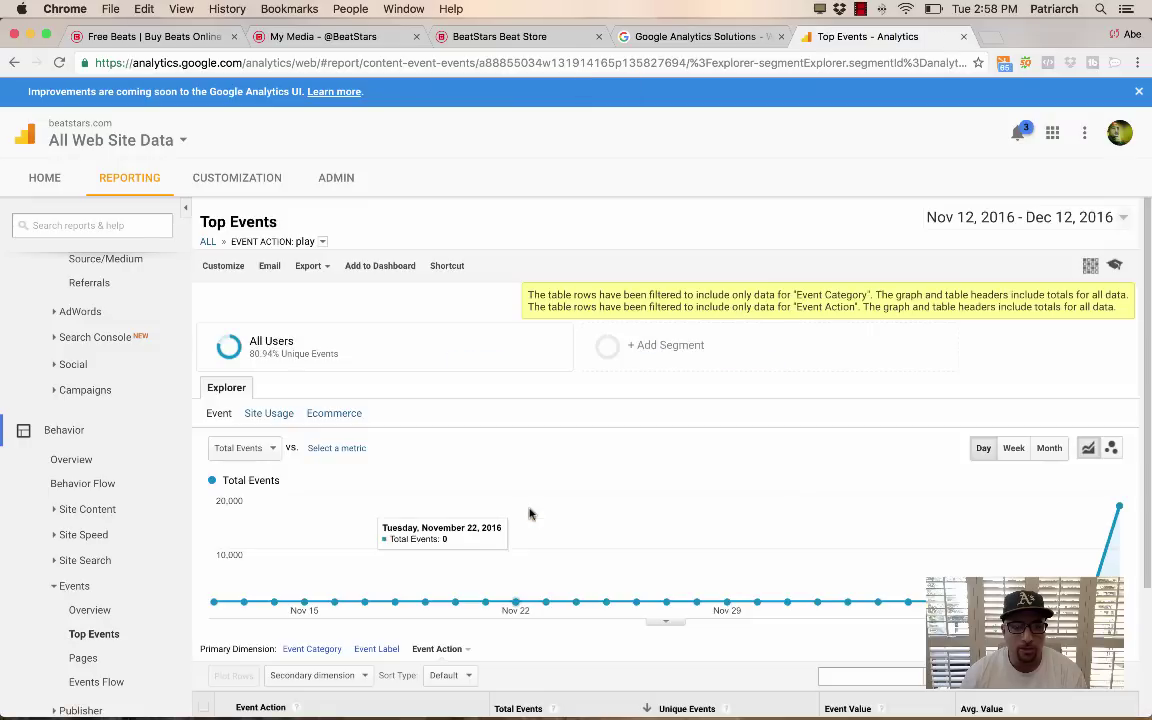
scroll(595, 520, "down", 3)
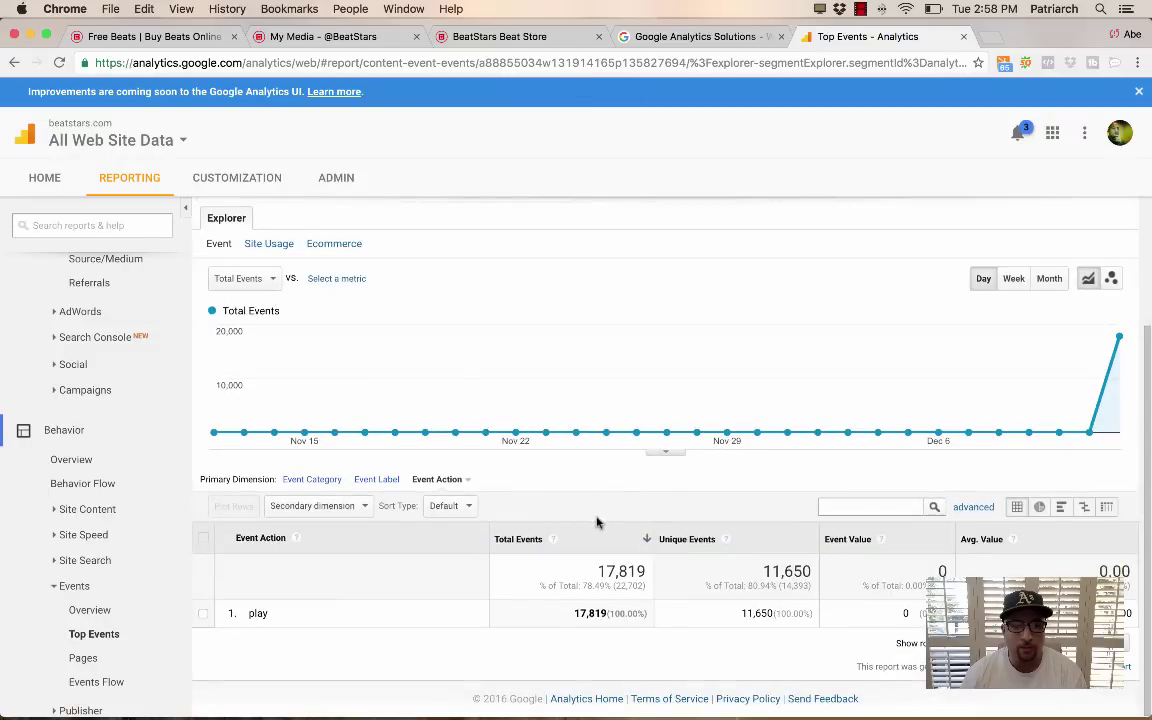
left_click(376, 480)
scroll(445, 560, "down", 3)
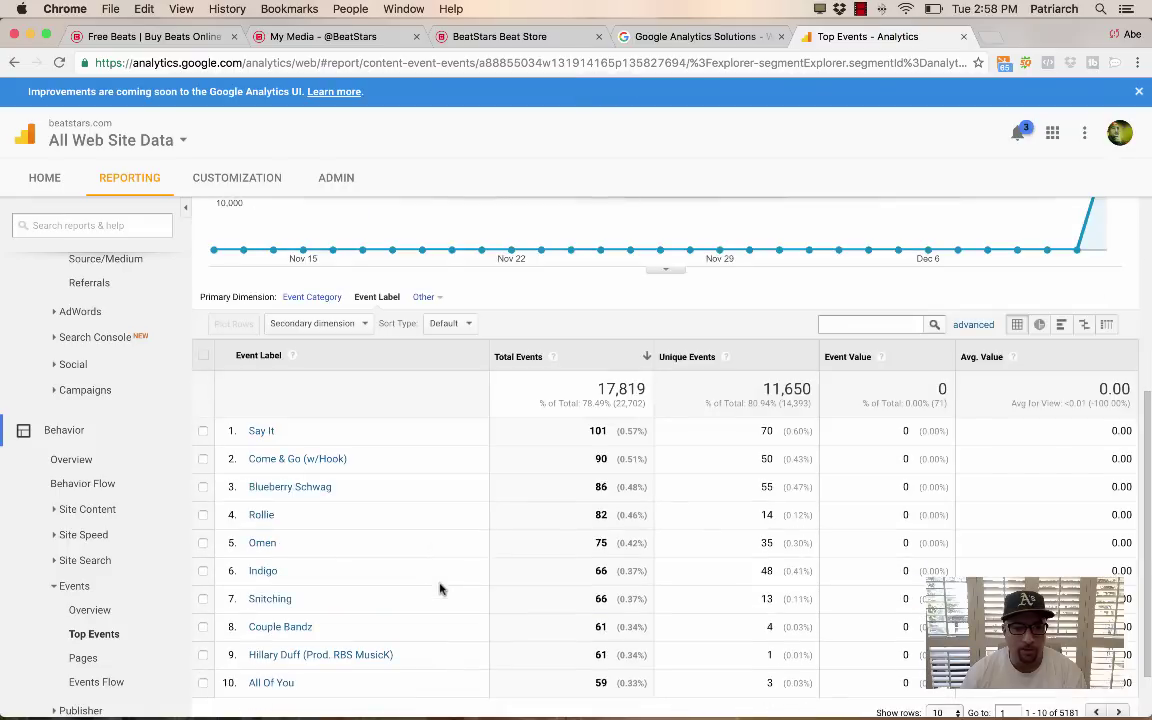
scroll(480, 474, "down", 1)
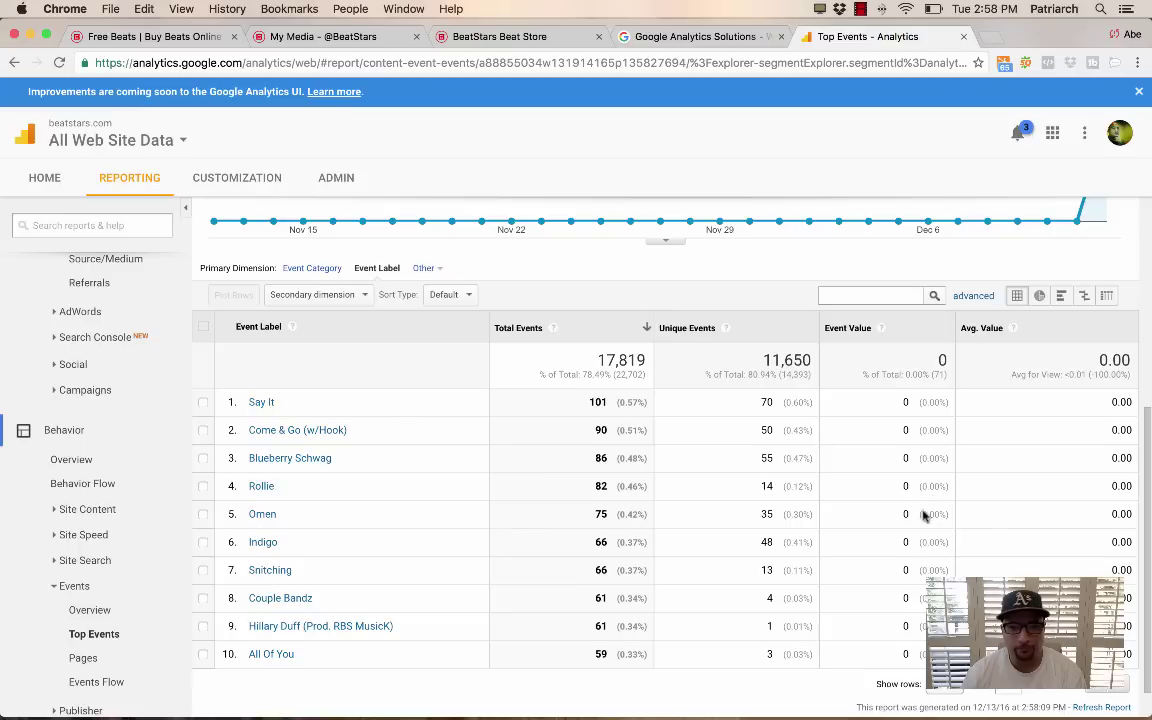
scroll(445, 586, "up", 6)
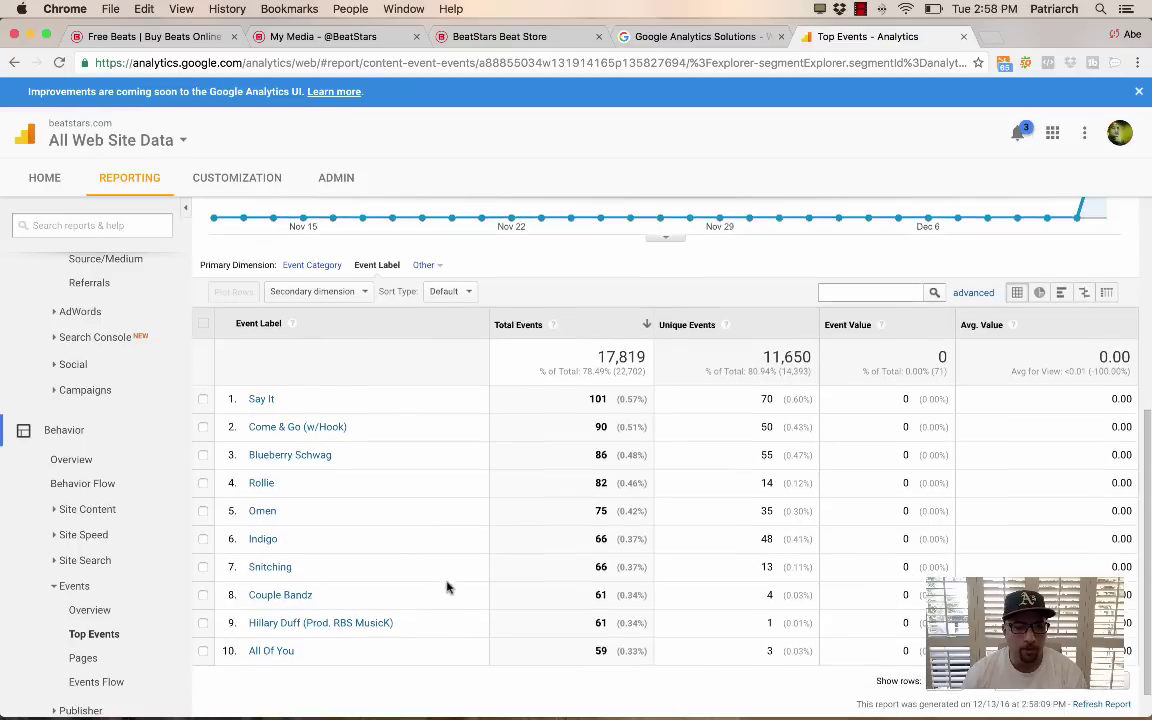